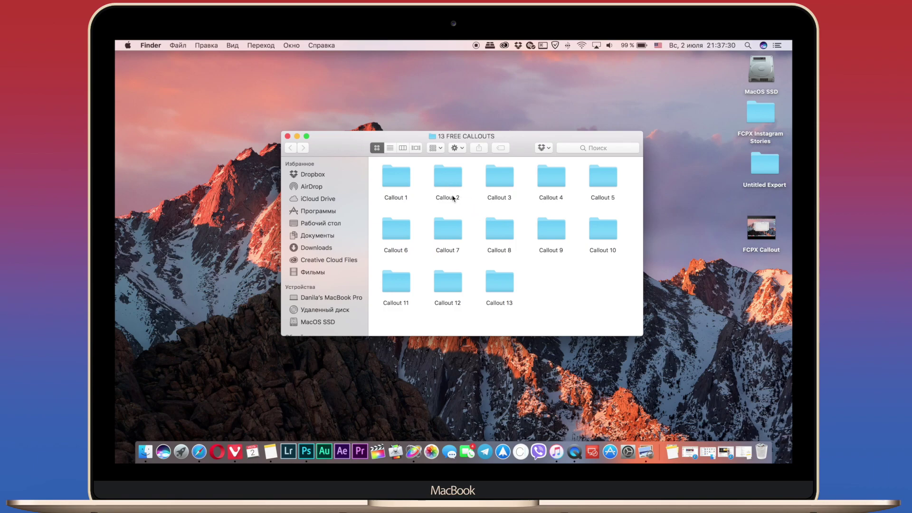
Quick Look the Callout 7 folder's large.png design preview at full size.
{"action": "double_click", "coordinate": [447, 222]}
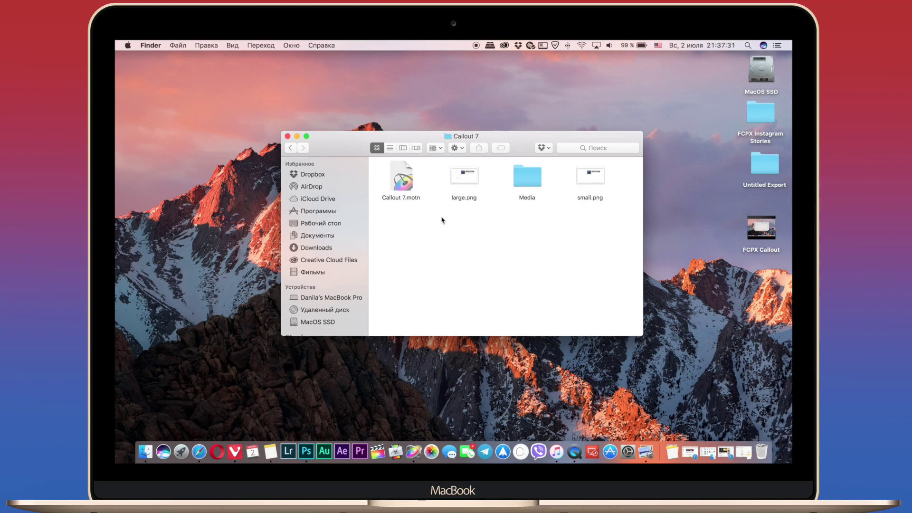
{"action": "left_click", "coordinate": [472, 178]}
{"action": "key", "text": "space"}
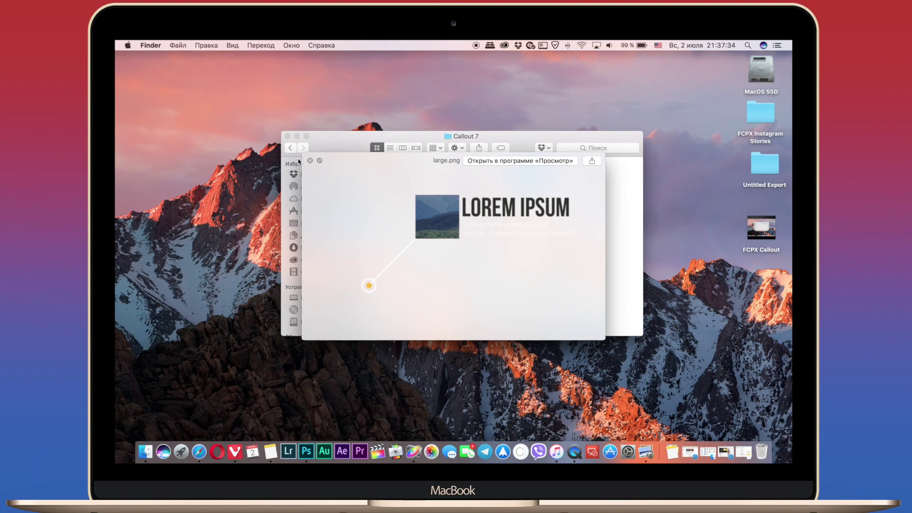
{"action": "key", "text": "space"}
{"action": "left_click", "coordinate": [290, 147]}
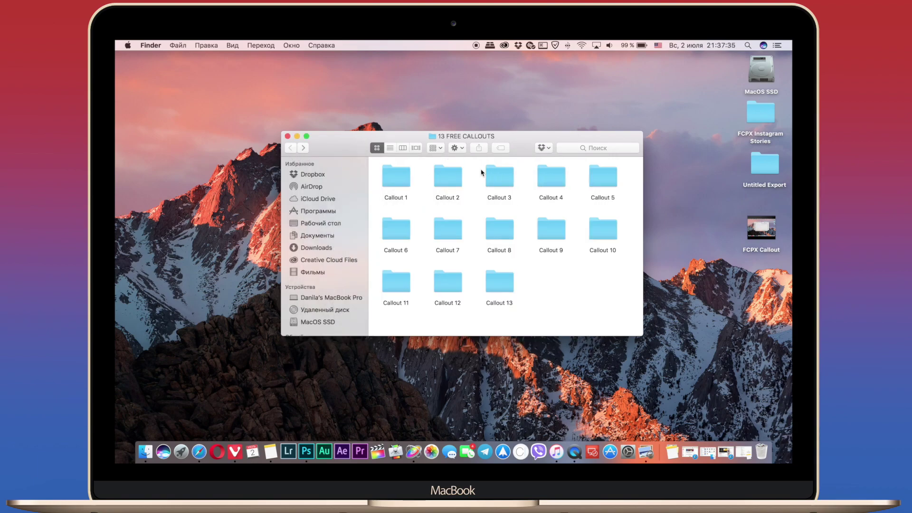
Preview Callout 4's large.png, then open Callout 4.motn in Motion.
{"action": "double_click", "coordinate": [551, 179]}
{"action": "left_click", "coordinate": [467, 178]}
{"action": "key", "text": "space"}
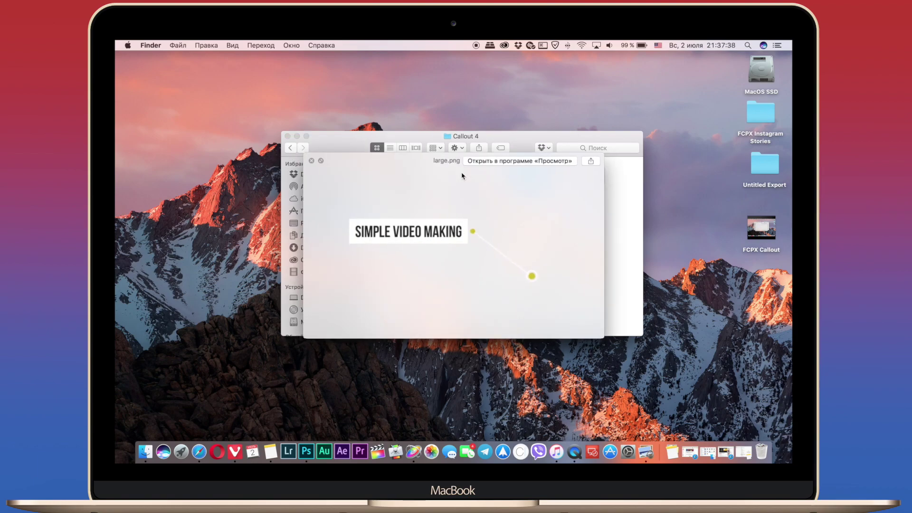
{"action": "key", "text": "space"}
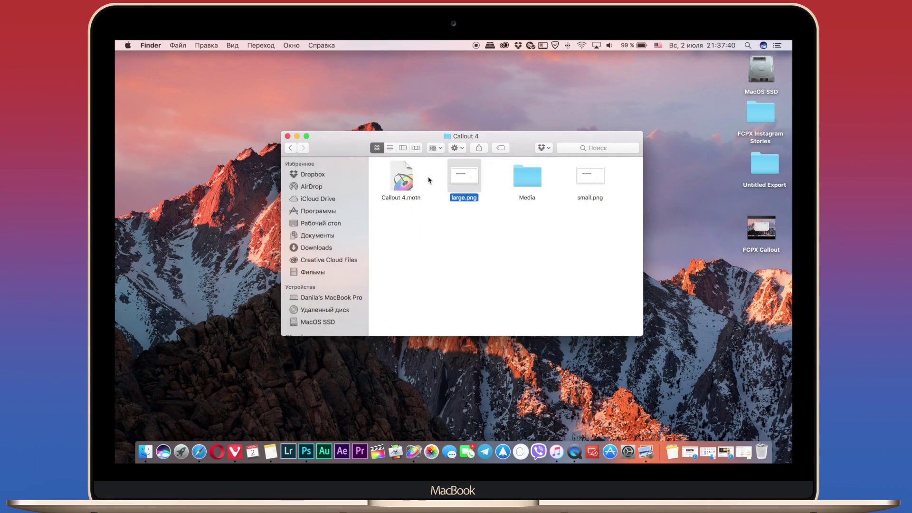
{"action": "double_click", "coordinate": [395, 181]}
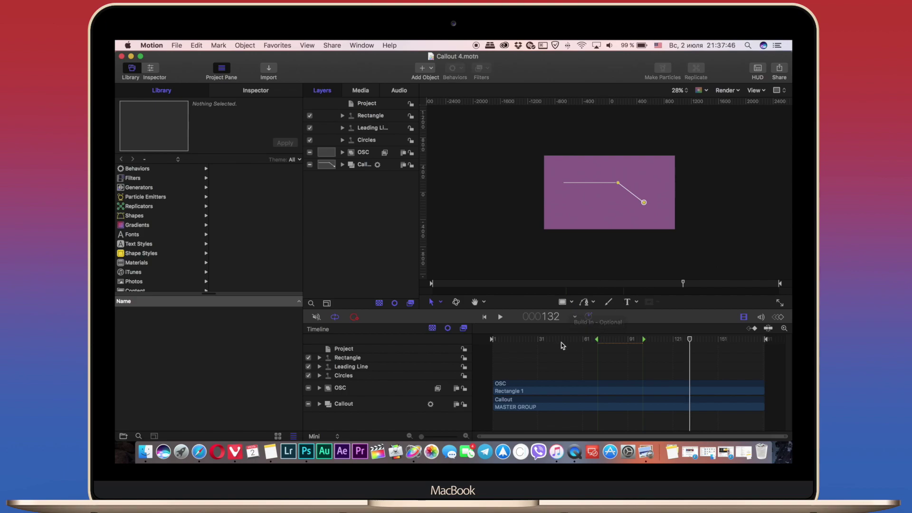
Play back the callout animation and set the canvas zoom to Fit.
{"action": "left_click", "coordinate": [562, 344]}
{"action": "key", "text": "space"}
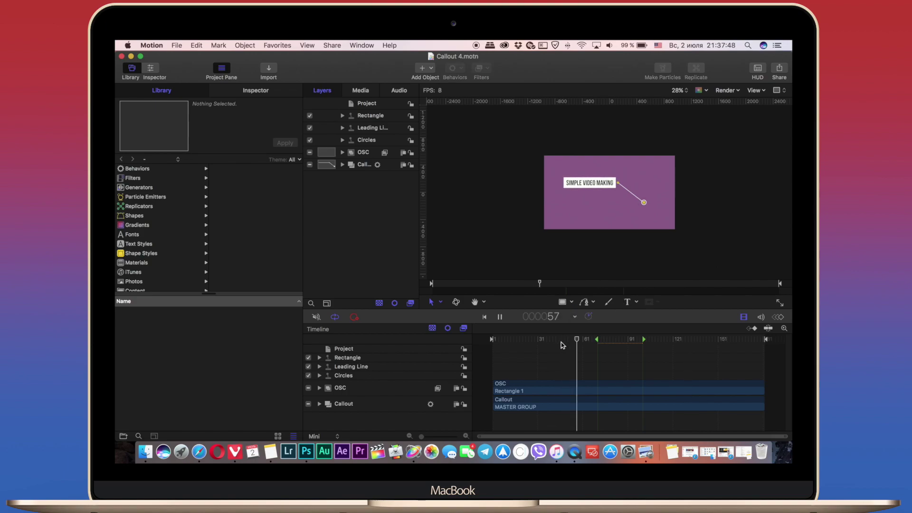
{"action": "key", "text": "space"}
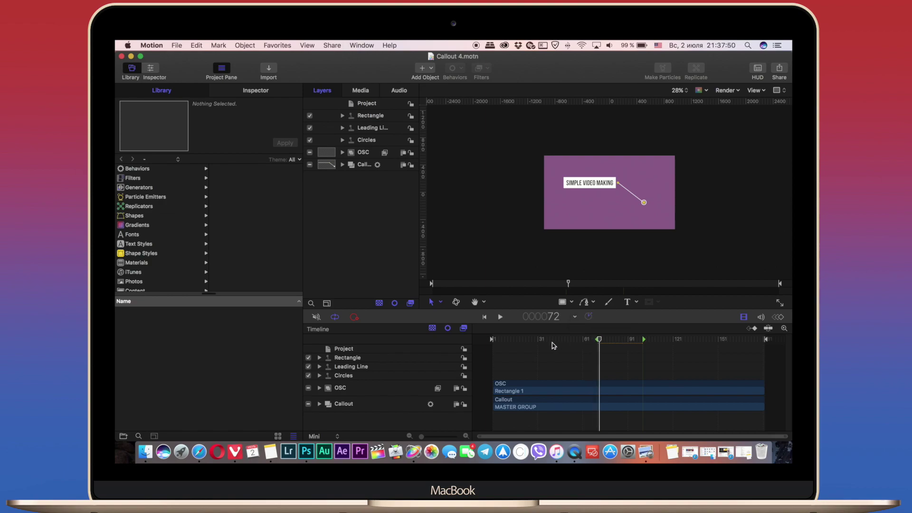
{"action": "left_click", "coordinate": [684, 90]}
{"action": "left_click", "coordinate": [674, 105]}
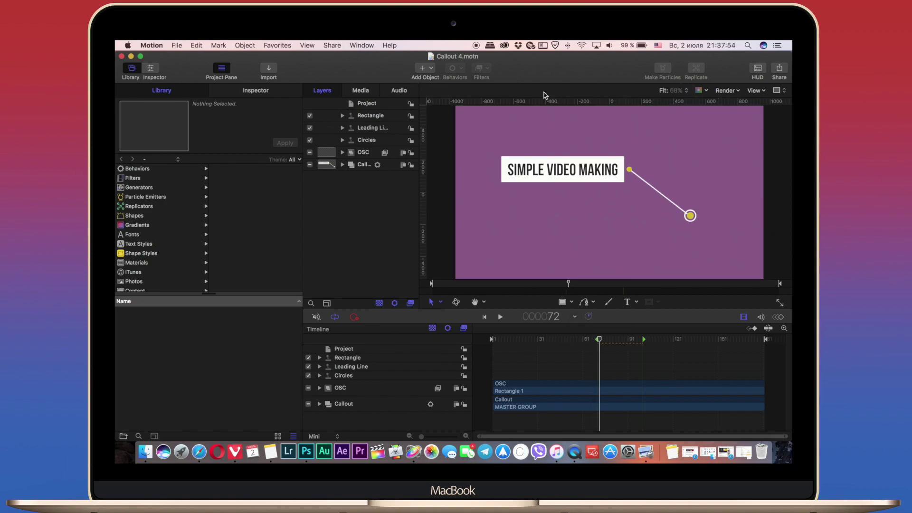
Add a new empty group from Add Object and name it Video.
{"action": "left_click", "coordinate": [422, 68]}
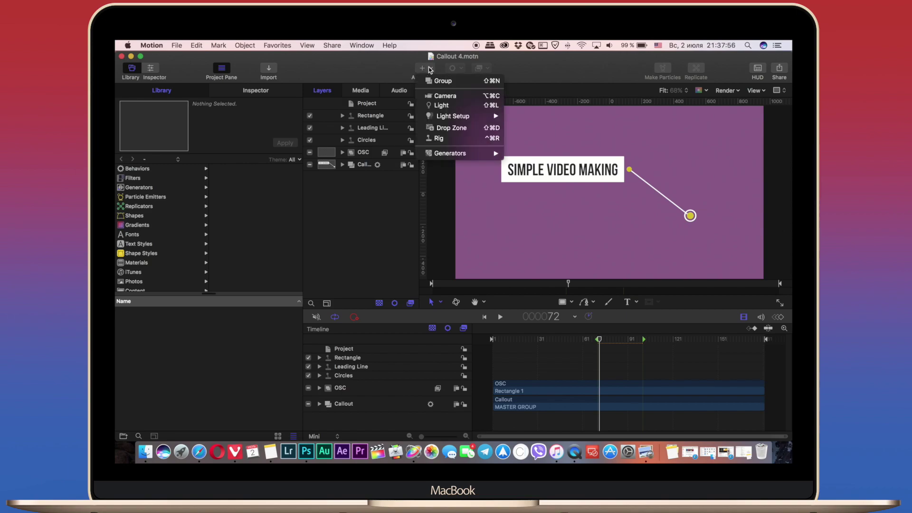
{"action": "left_click", "coordinate": [439, 82]}
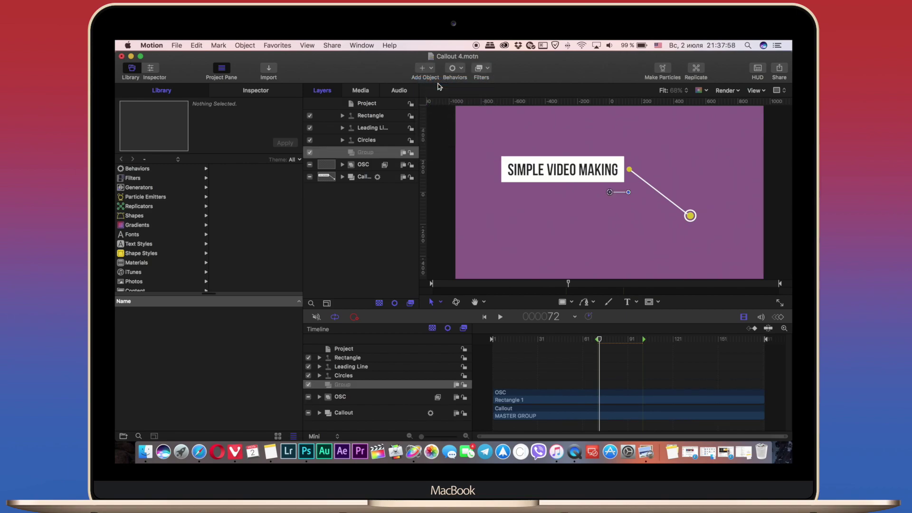
{"action": "double_click", "coordinate": [366, 153]}
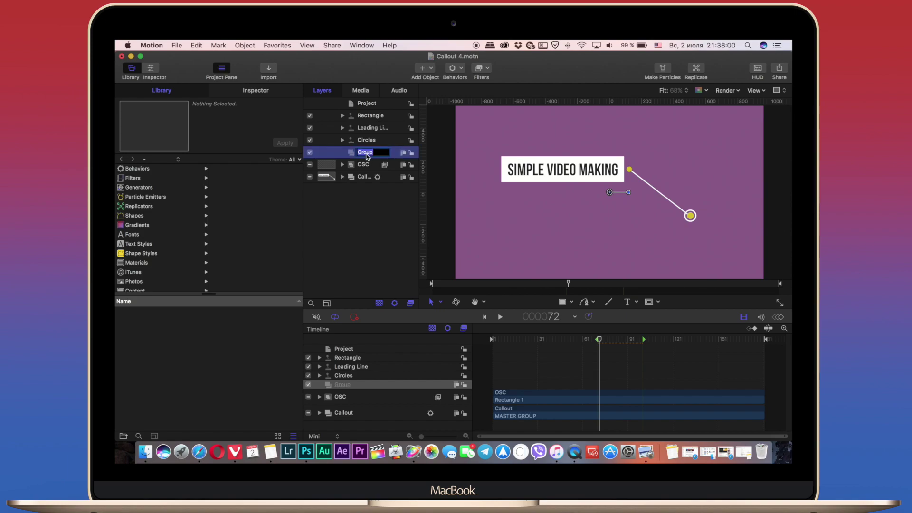
{"action": "type", "text": "Video"}
{"action": "key", "text": "Return"}
Drag IMG_5236.MOV from Finder's Downloads folder into the Video group in Motion's Layers list.
{"action": "left_click", "coordinate": [146, 451]}
{"action": "left_click", "coordinate": [316, 247]}
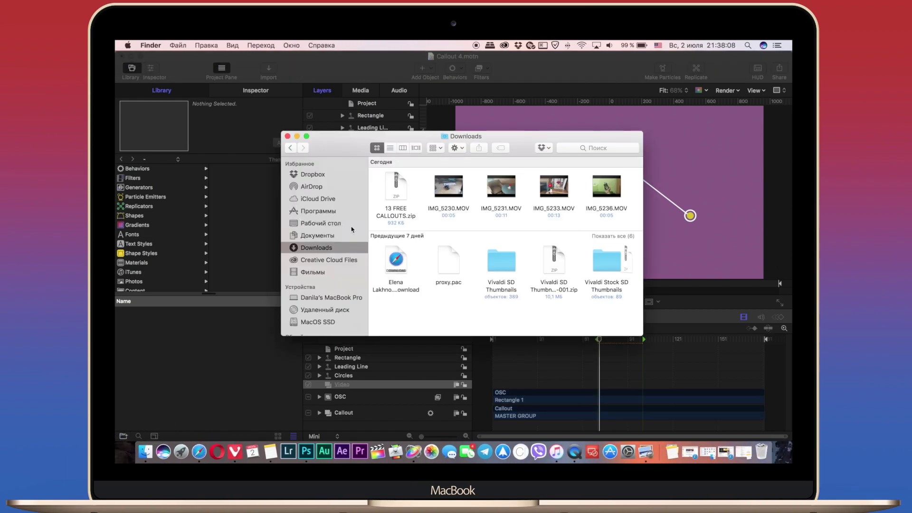
{"action": "mouse_move", "coordinate": [598, 189]}
{"action": "left_mouse_down"}
{"action": "mouse_move", "coordinate": [338, 156]}
{"action": "mouse_move", "coordinate": [326, 207]}
{"action": "left_mouse_up"}
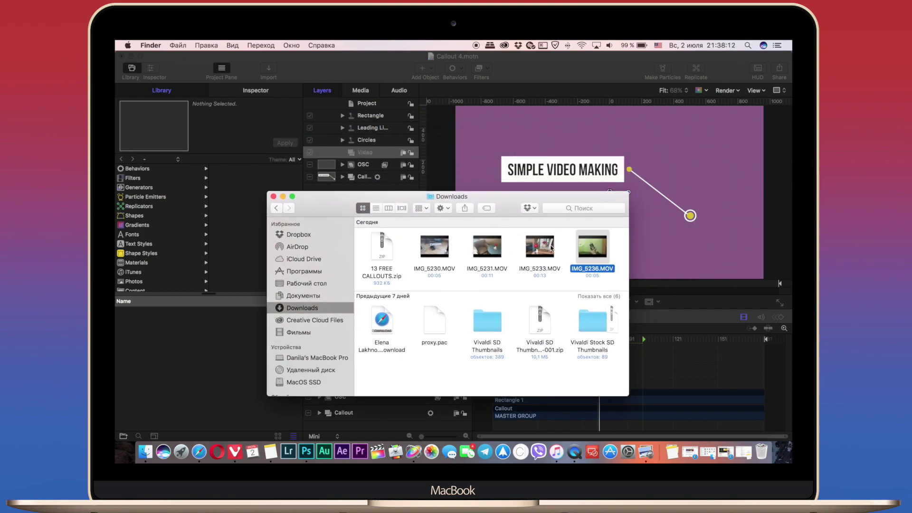
{"action": "left_click_drag", "start_coordinate": [593, 256], "coordinate": [371, 164]}
{"action": "left_click", "coordinate": [371, 165]}
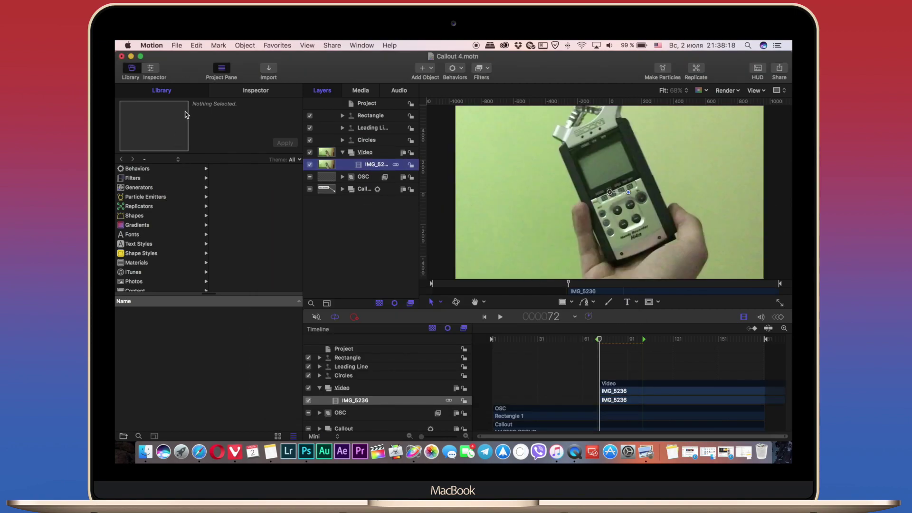
Set the IMG_5236 clip's Scale to 50% in the Inspector's Properties.
{"action": "left_click", "coordinate": [216, 94]}
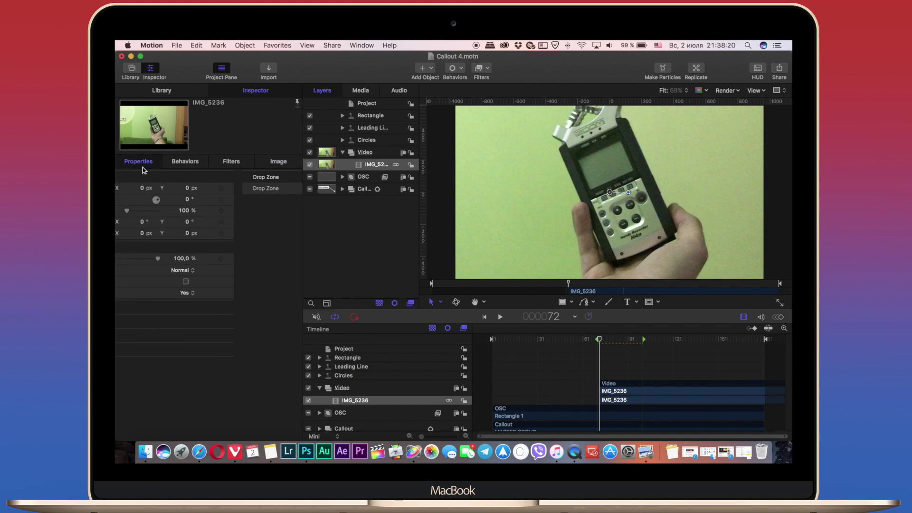
{"action": "left_click", "coordinate": [248, 211]}
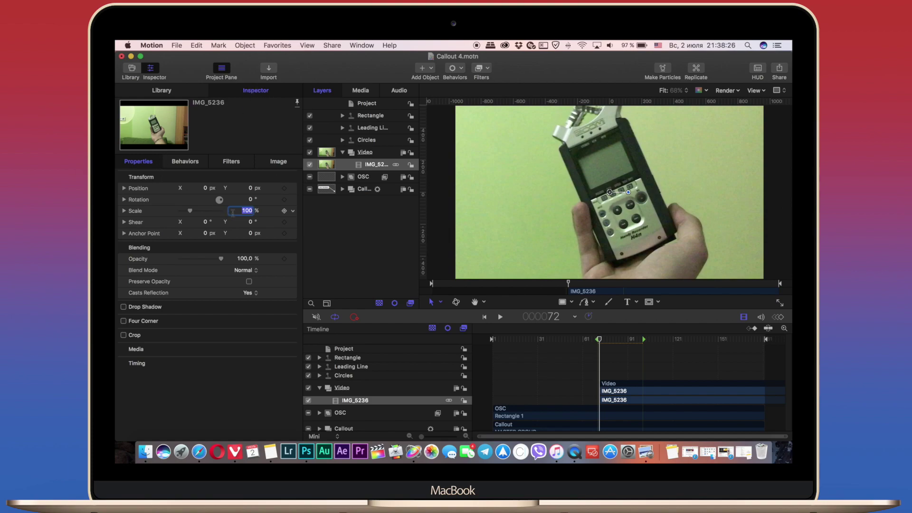
{"action": "type", "text": "50"}
{"action": "key", "text": "Return"}
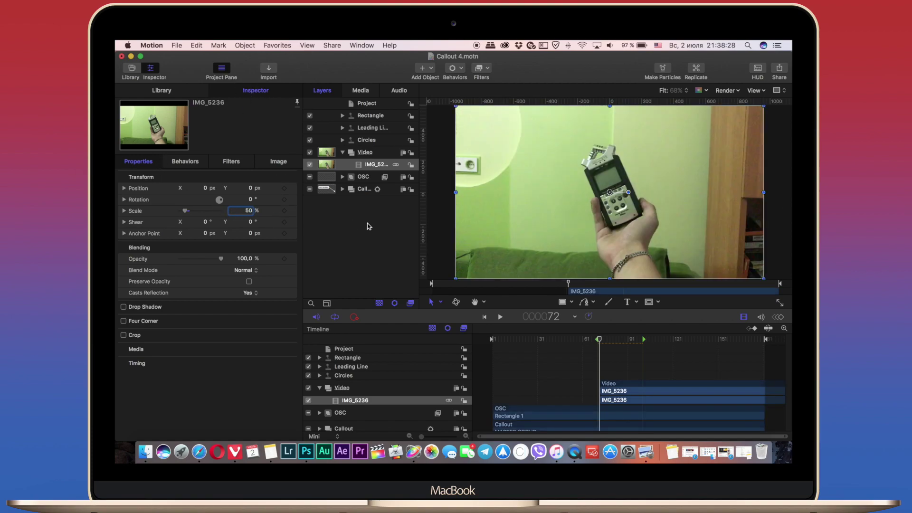
Move the clip bar to start at frame 0 and play it back from the start.
{"action": "left_click_drag", "start_coordinate": [618, 395], "coordinate": [513, 384]}
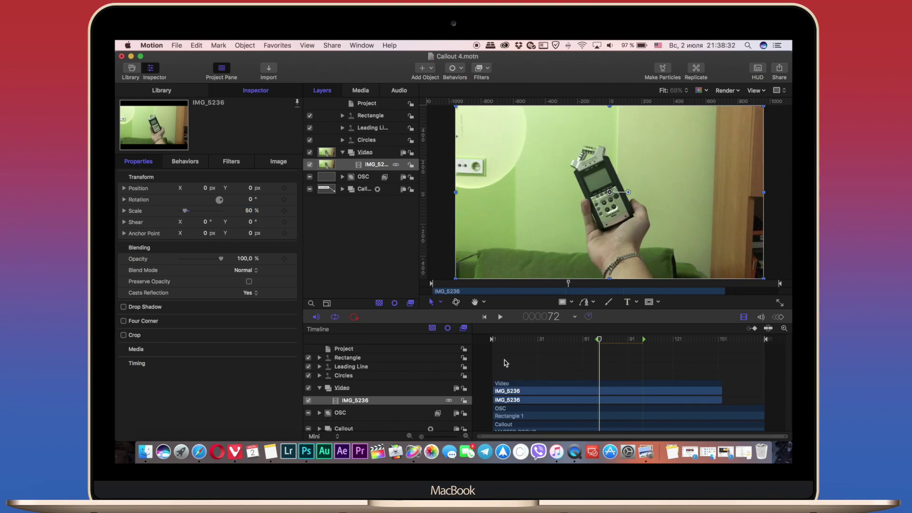
{"action": "left_click", "coordinate": [505, 337]}
{"action": "key", "text": "space"}
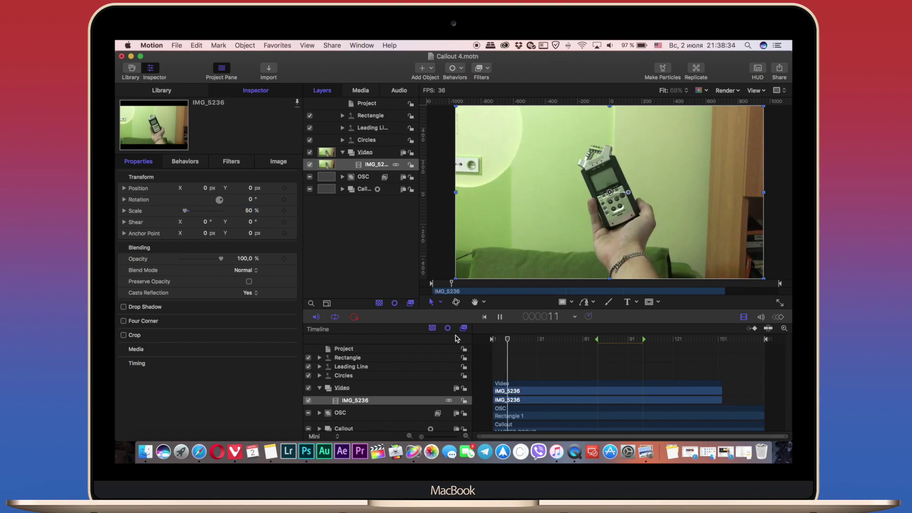
{"action": "key", "text": "space"}
{"action": "left_click", "coordinate": [363, 153]}
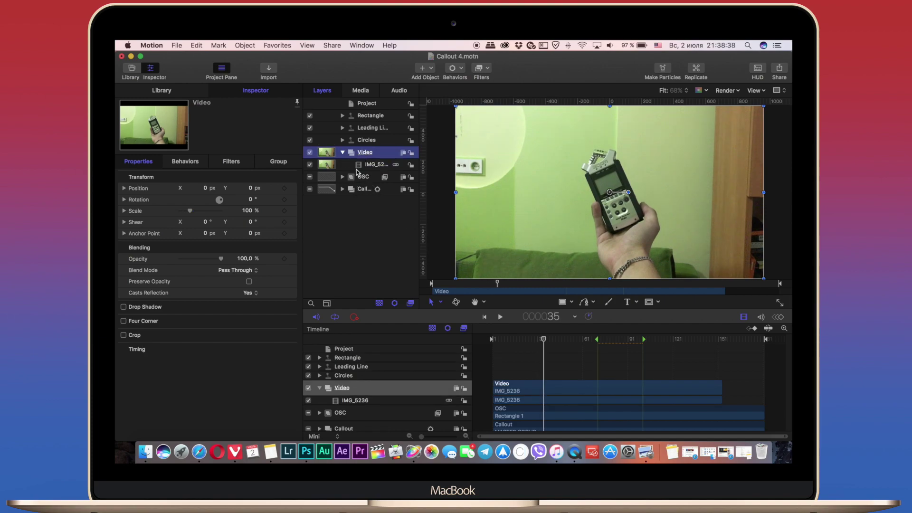
Drag the Video group below the Callout layers, preview it, and return to the first frame.
{"action": "left_click_drag", "start_coordinate": [362, 152], "coordinate": [347, 196]}
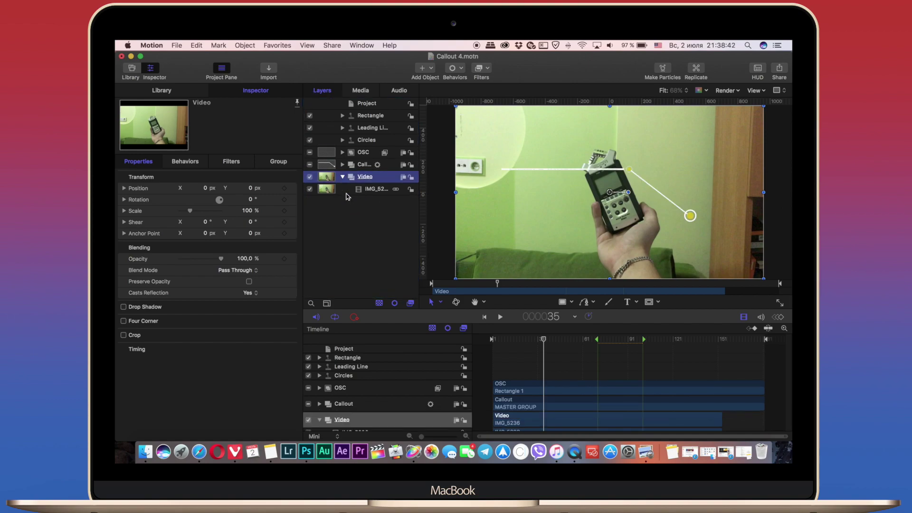
{"action": "key", "text": "space"}
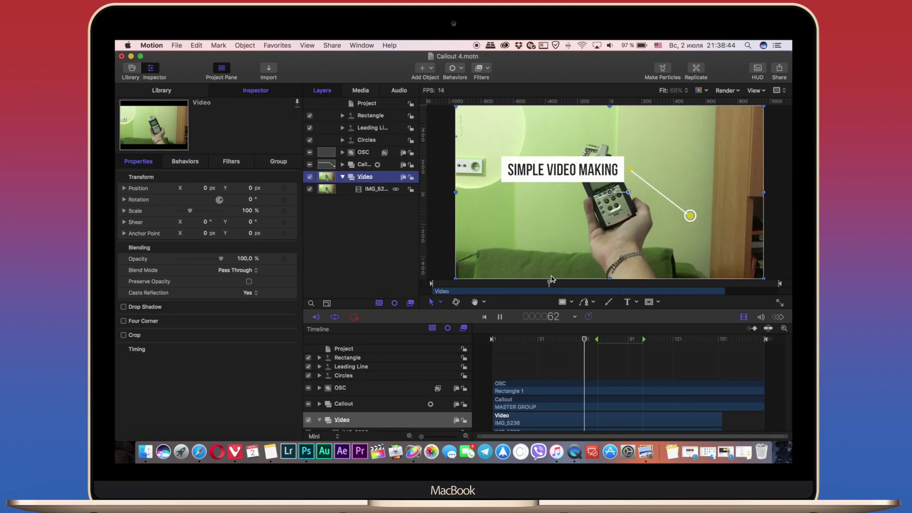
{"action": "key", "text": "space"}
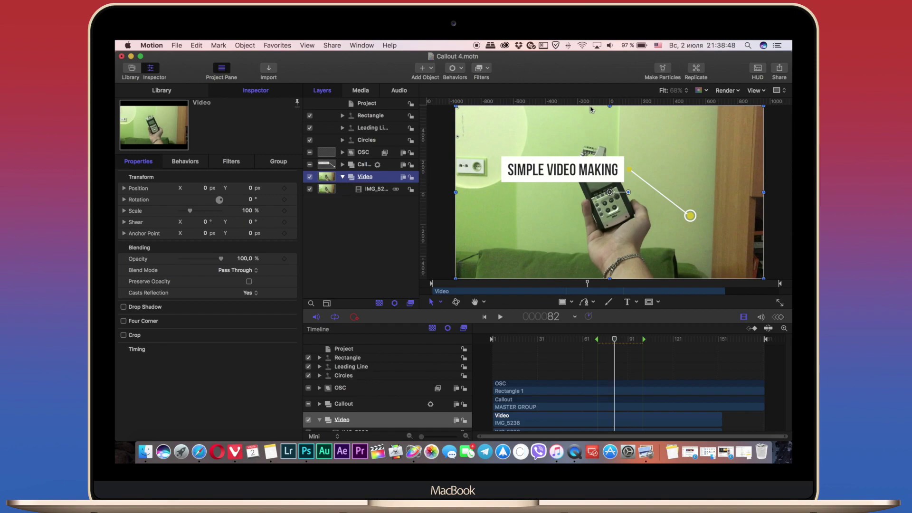
{"action": "key", "text": "Home"}
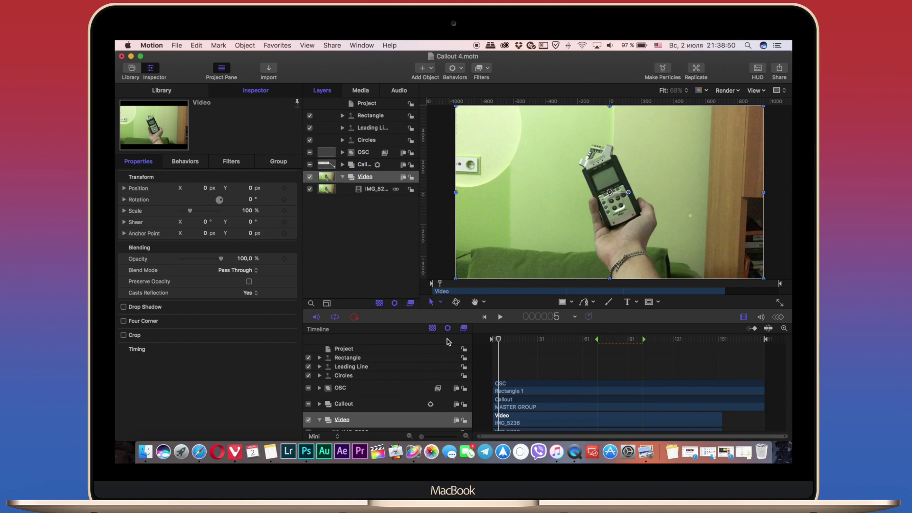
{"action": "scroll", "coordinate": [342, 366], "scroll_direction": "down", "scroll_amount": 1}
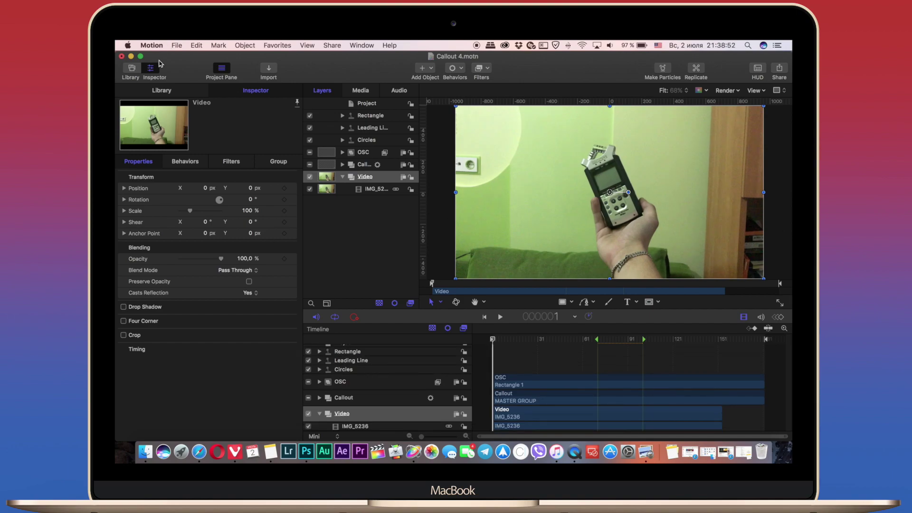
Apply the Analyze Motion tracking behavior from the Library to the IMG_5236 clip.
{"action": "left_click", "coordinate": [152, 90]}
{"action": "left_click", "coordinate": [147, 171]}
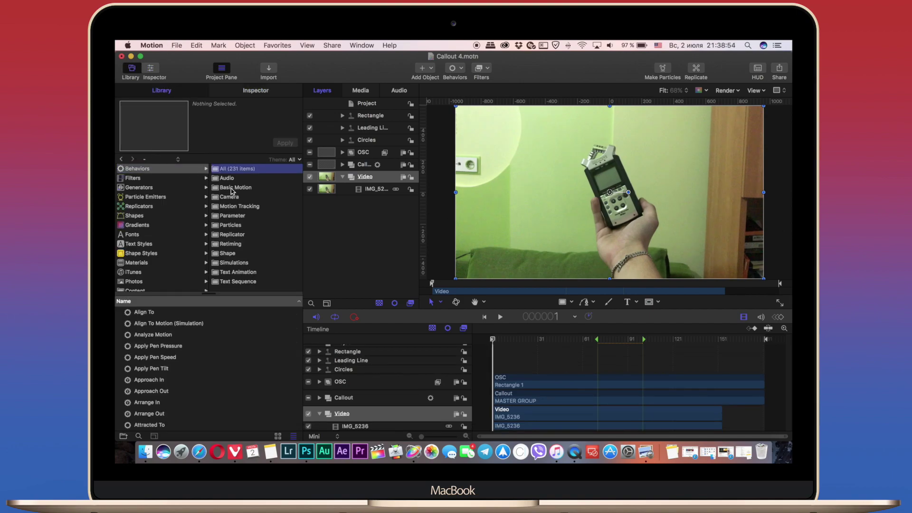
{"action": "left_click", "coordinate": [232, 189]}
{"action": "left_click", "coordinate": [237, 208]}
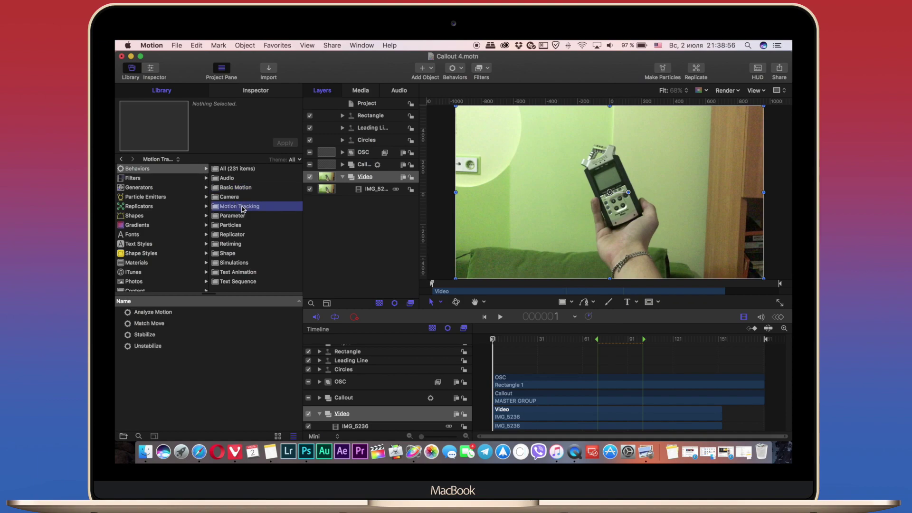
{"action": "left_click_drag", "start_coordinate": [154, 317], "coordinate": [342, 430]}
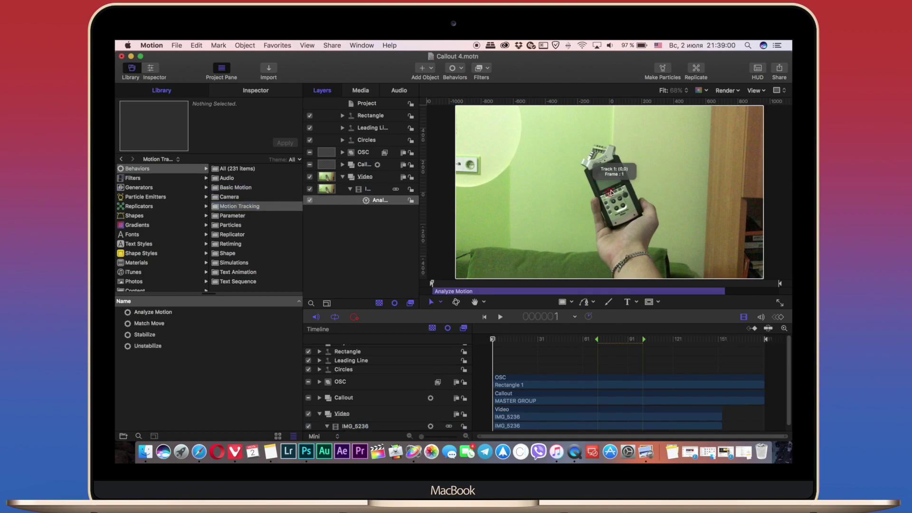
Position the Track 1 tracking point on the recorder's screen in the canvas.
{"action": "left_click_drag", "start_coordinate": [609, 193], "coordinate": [626, 194]}
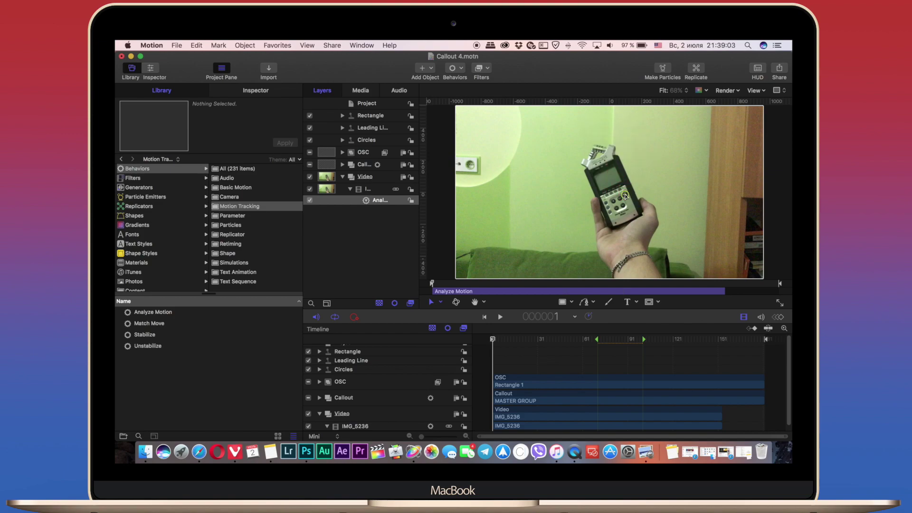
{"action": "left_click", "coordinate": [293, 97]}
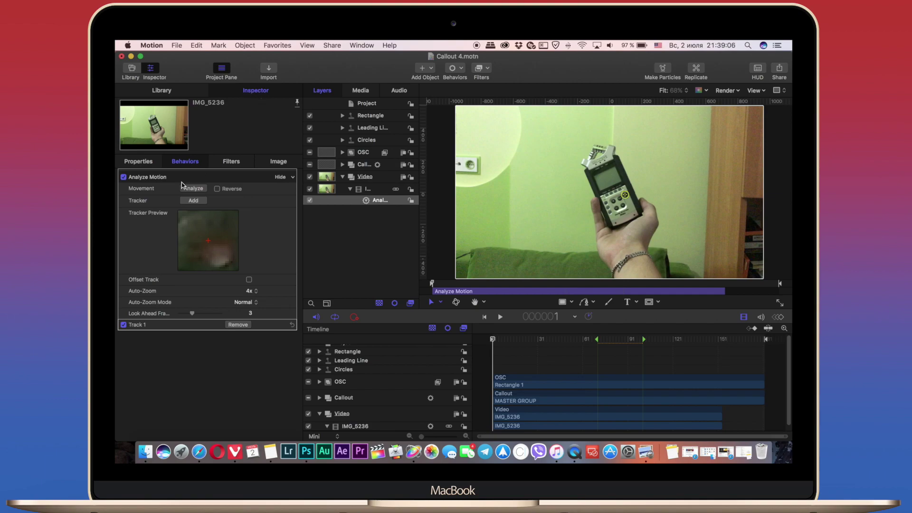
{"action": "left_click_drag", "start_coordinate": [625, 195], "coordinate": [618, 189]}
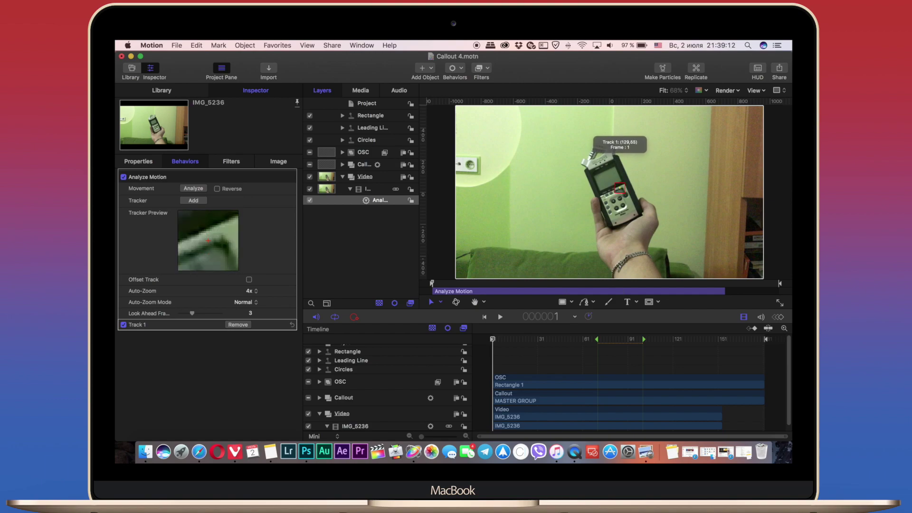
{"action": "mouse_move", "coordinate": [619, 188]}
{"action": "left_mouse_down"}
{"action": "mouse_move", "coordinate": [603, 176]}
{"action": "mouse_move", "coordinate": [606, 155]}
{"action": "left_mouse_up"}
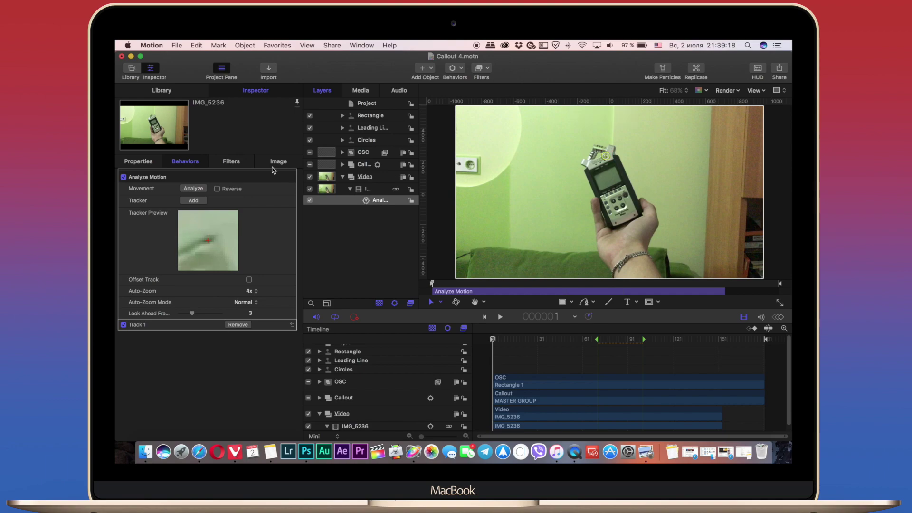
Run Analyze on the recorder's movement, return the playhead to frame 44, and widen the Layers panel.
{"action": "left_click", "coordinate": [193, 189]}
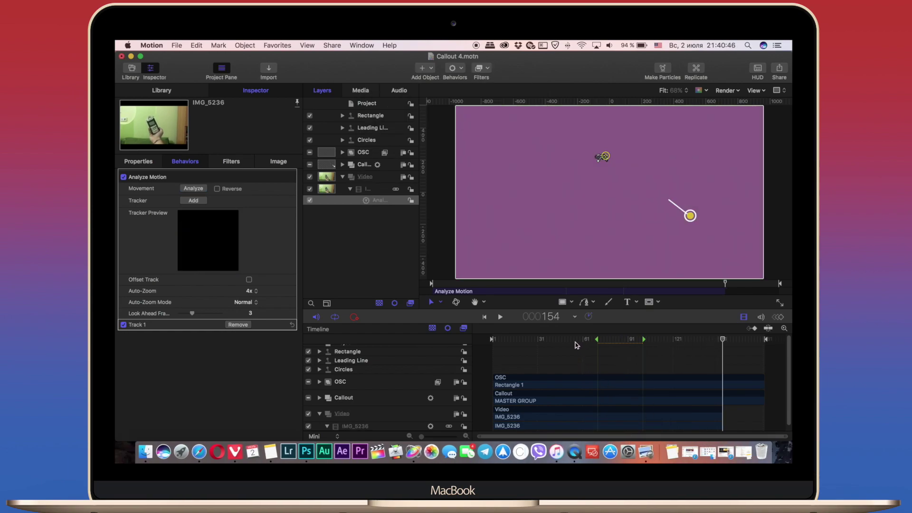
{"action": "left_click_drag", "start_coordinate": [576, 341], "coordinate": [558, 341]}
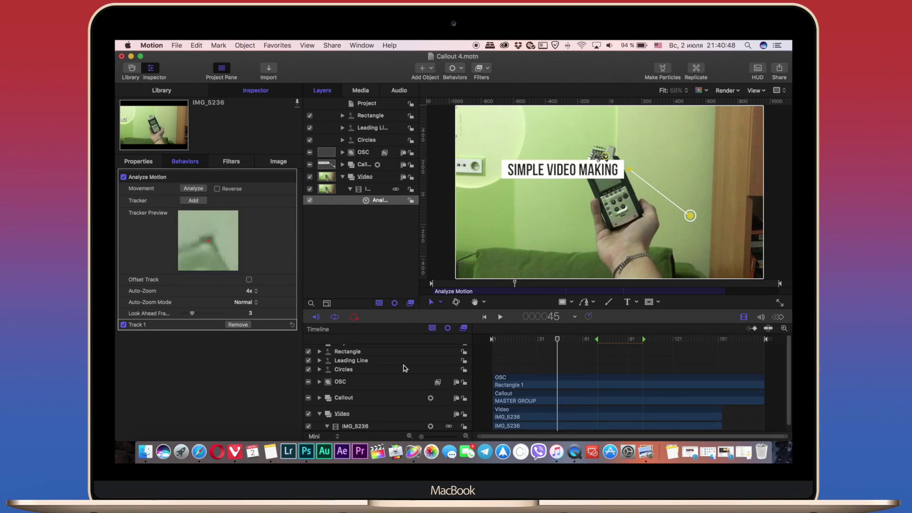
{"action": "key", "text": "Left"}
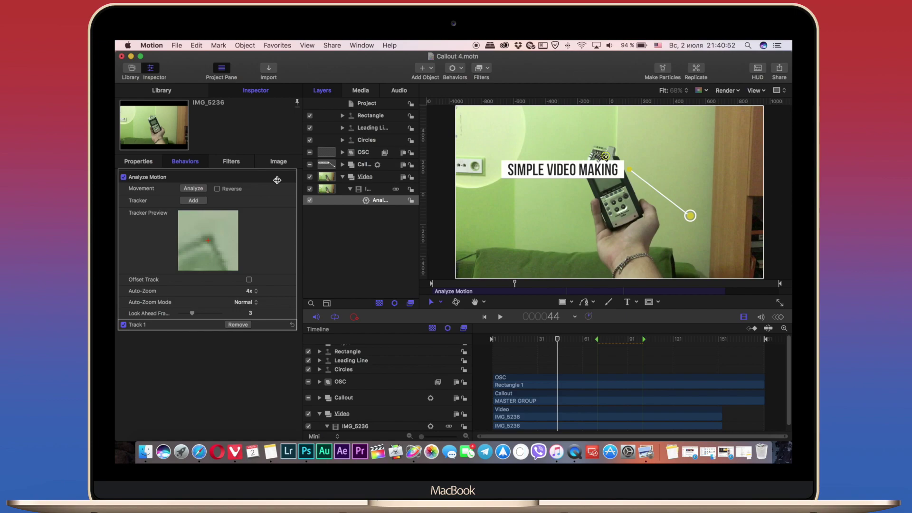
{"action": "left_click_drag", "start_coordinate": [418, 155], "coordinate": [472, 143]}
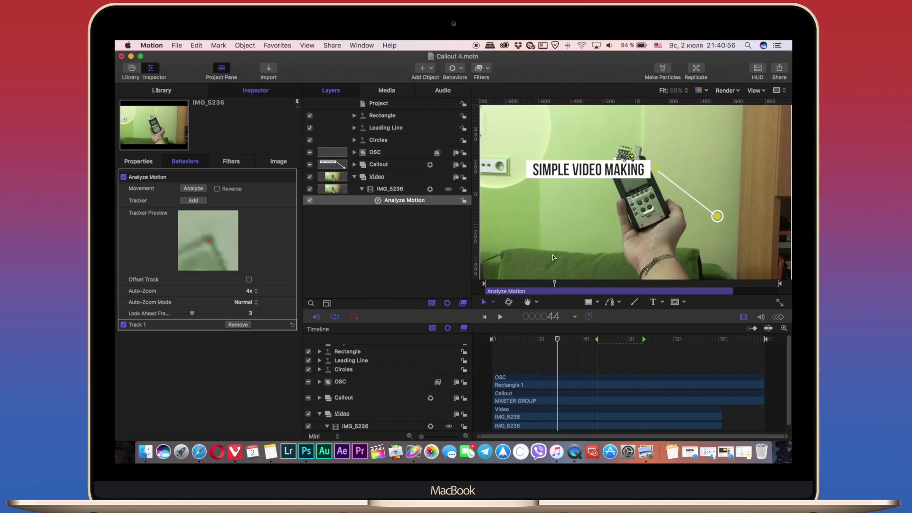
Select the Callout's MASTER GROUP and scale it to 75%, nudging it up-right.
{"action": "left_click", "coordinate": [354, 154]}
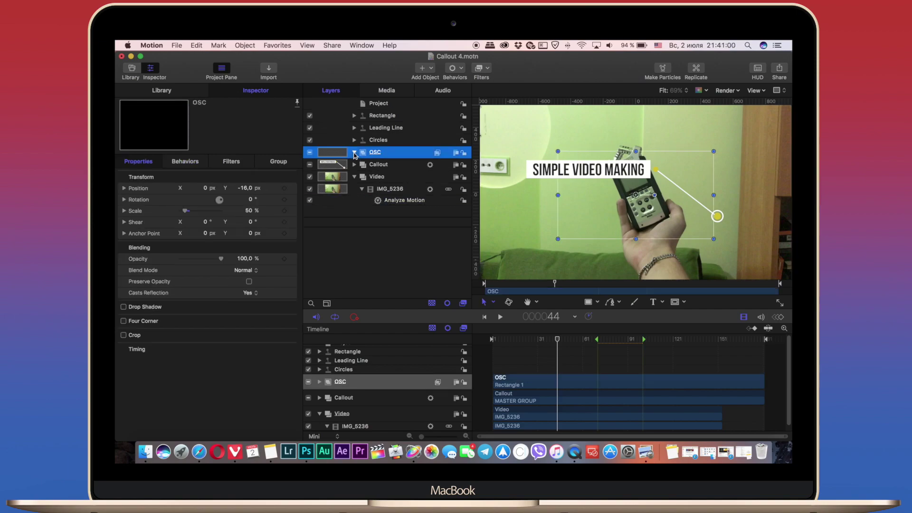
{"action": "left_click", "coordinate": [355, 152]}
{"action": "left_click", "coordinate": [354, 164]}
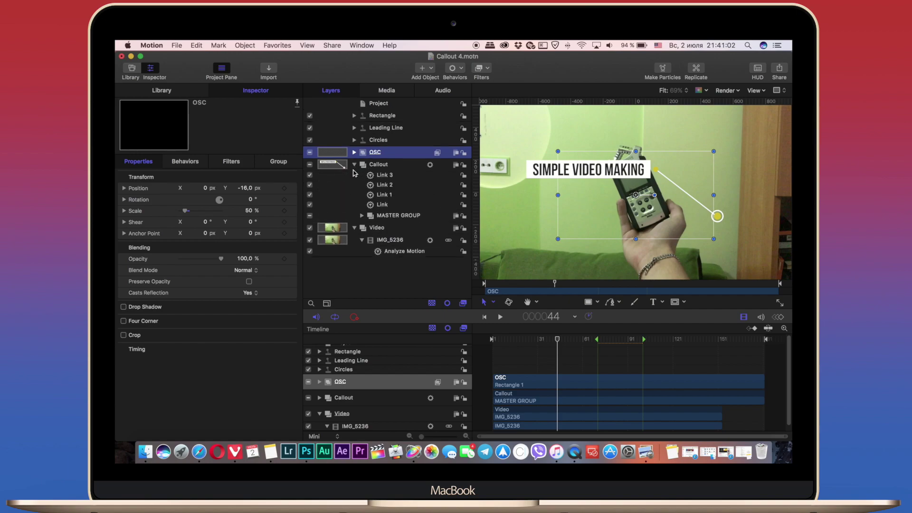
{"action": "left_click", "coordinate": [381, 218]}
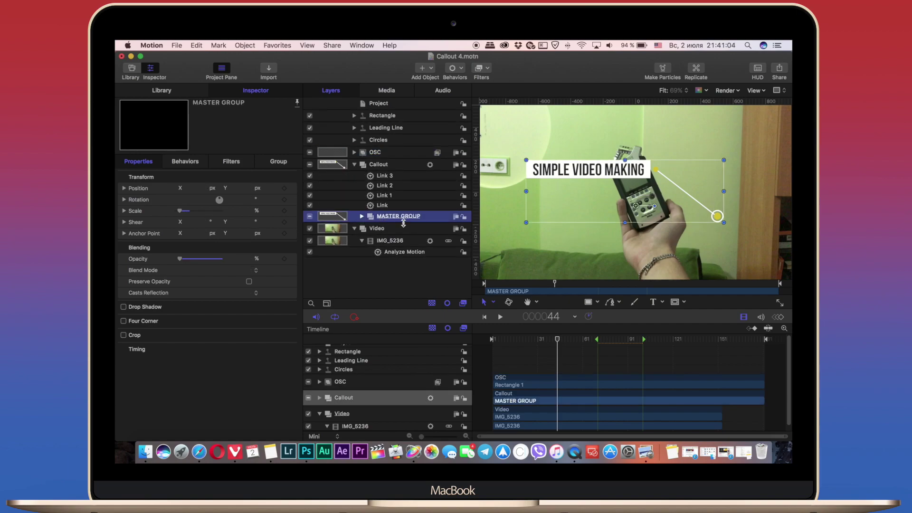
{"action": "left_click", "coordinate": [243, 212]}
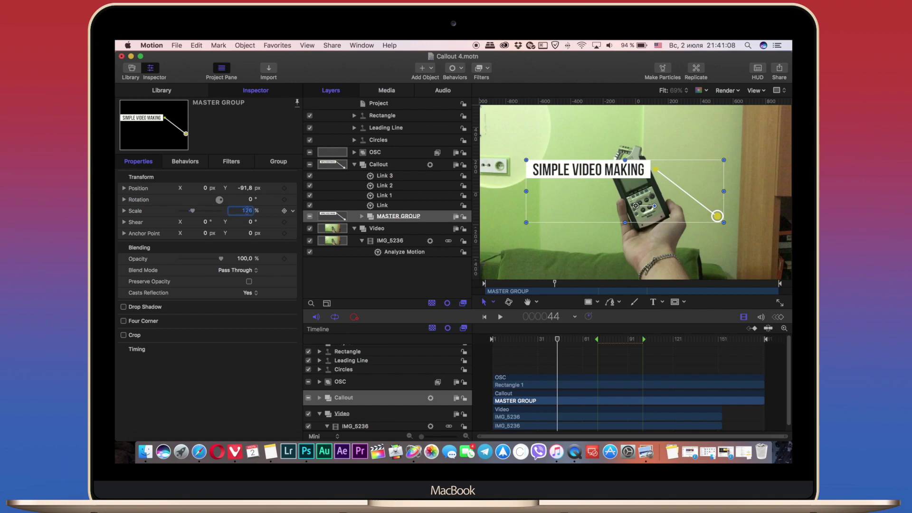
{"action": "left_click_drag", "start_coordinate": [244, 210], "coordinate": [231, 210]}
{"action": "left_click_drag", "start_coordinate": [603, 195], "coordinate": [620, 174]}
Expand Control Points, move CP2 up-right, and place CP1 on the recorder.
{"action": "left_click", "coordinate": [362, 217]}
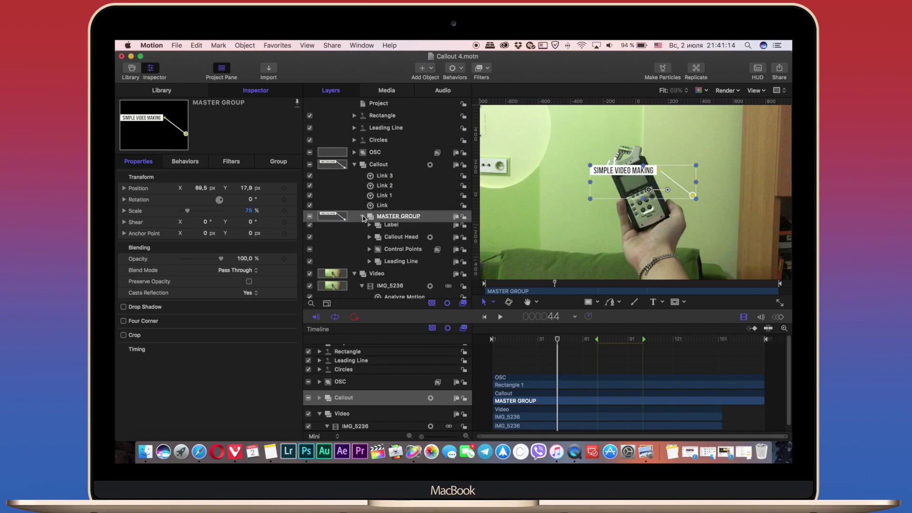
{"action": "scroll", "coordinate": [370, 252], "scroll_direction": "down", "scroll_amount": 1}
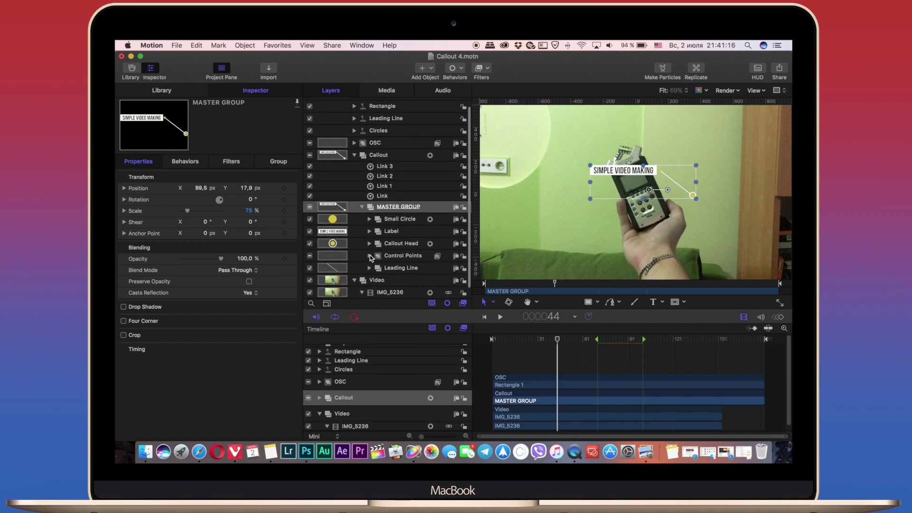
{"action": "left_click", "coordinate": [369, 256]}
{"action": "scroll", "coordinate": [380, 256], "scroll_direction": "down", "scroll_amount": 2}
{"action": "left_click", "coordinate": [396, 257]}
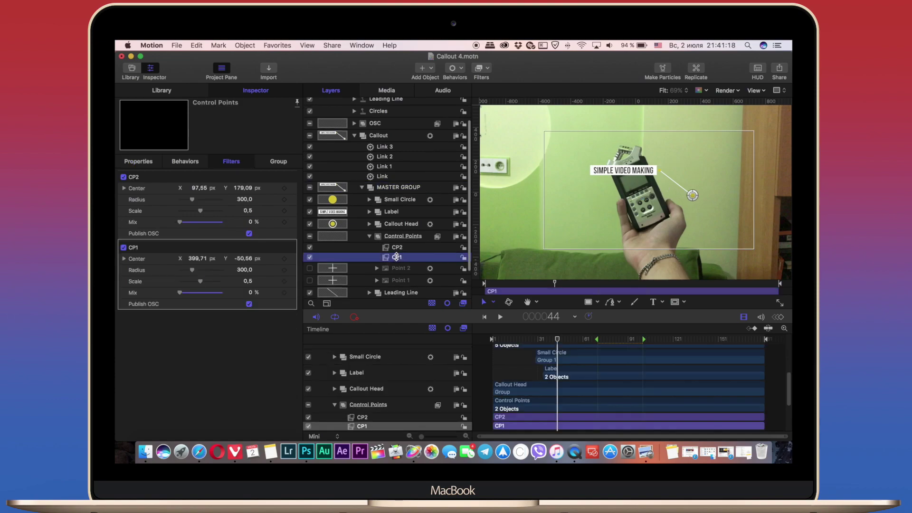
{"action": "left_click", "coordinate": [397, 247]}
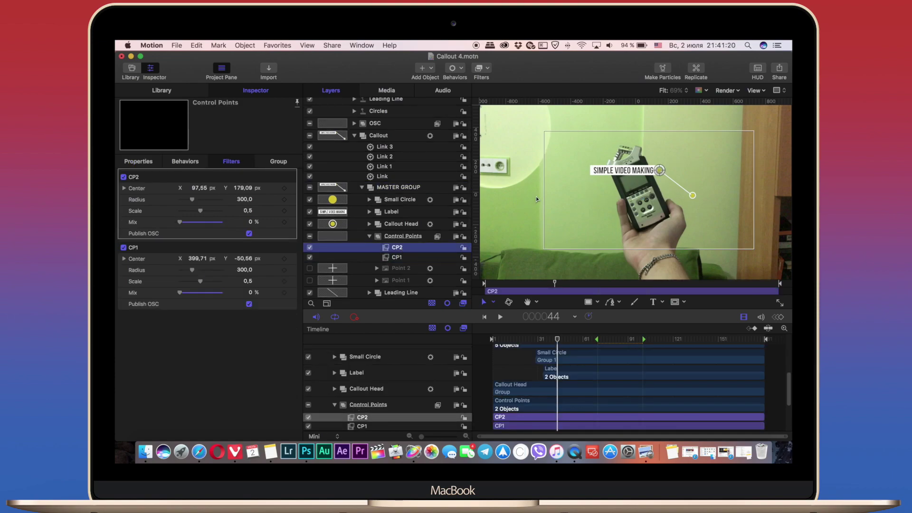
{"action": "left_click_drag", "start_coordinate": [650, 169], "coordinate": [723, 153]}
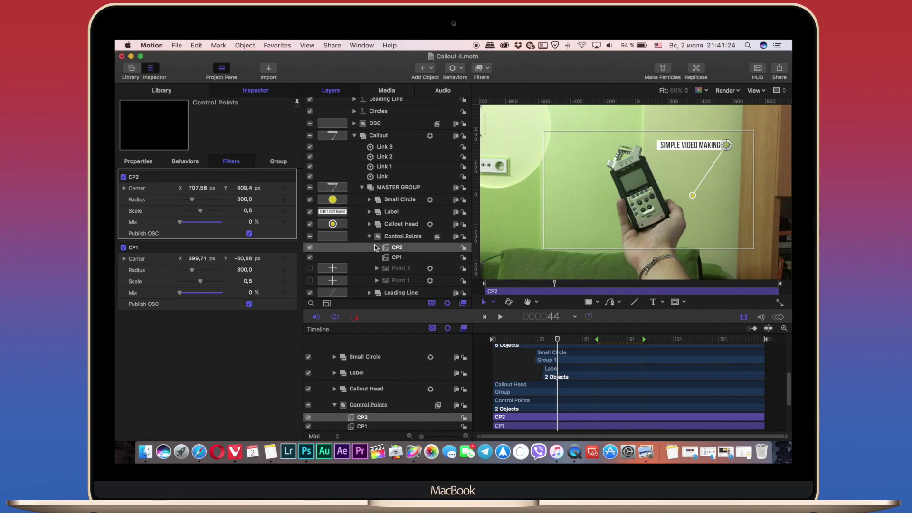
{"action": "left_click", "coordinate": [380, 258]}
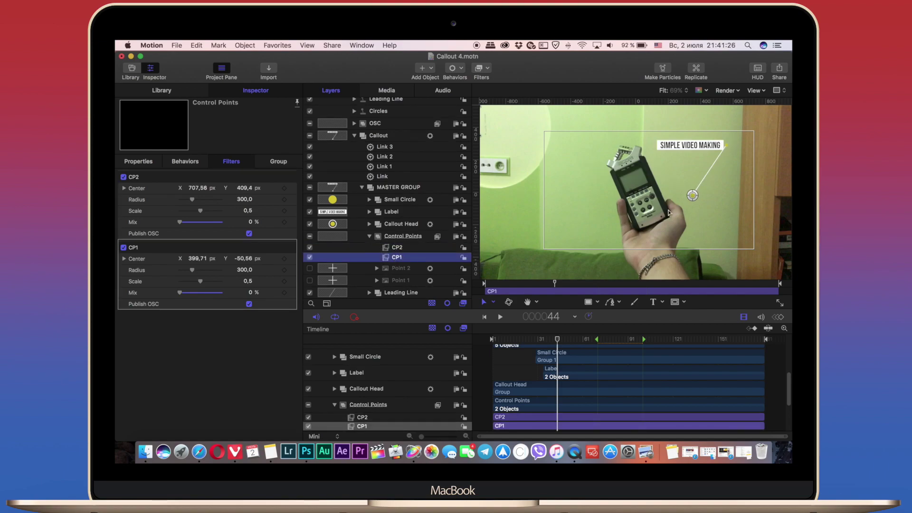
{"action": "left_click_drag", "start_coordinate": [692, 196], "coordinate": [632, 161]}
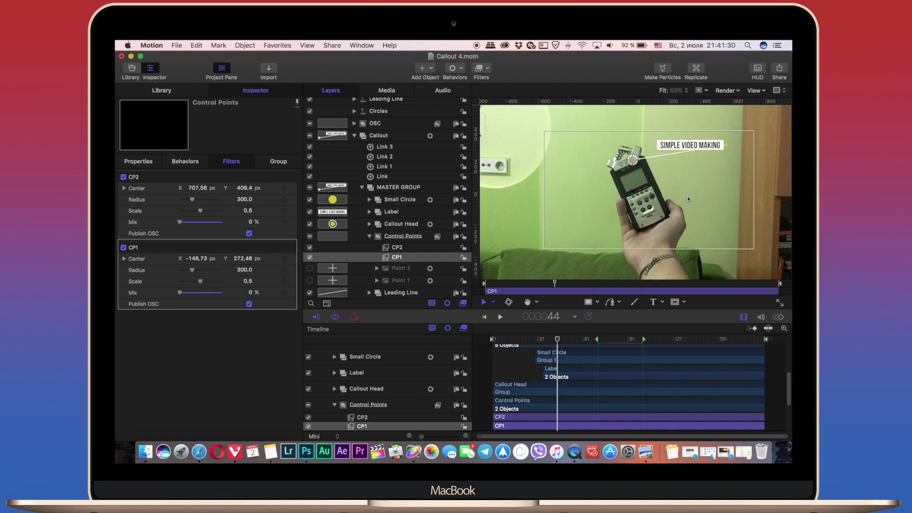
Drag CP2 so the label sits left of the recorder's top, at -524.78, 414.11 px.
{"action": "left_click", "coordinate": [383, 247]}
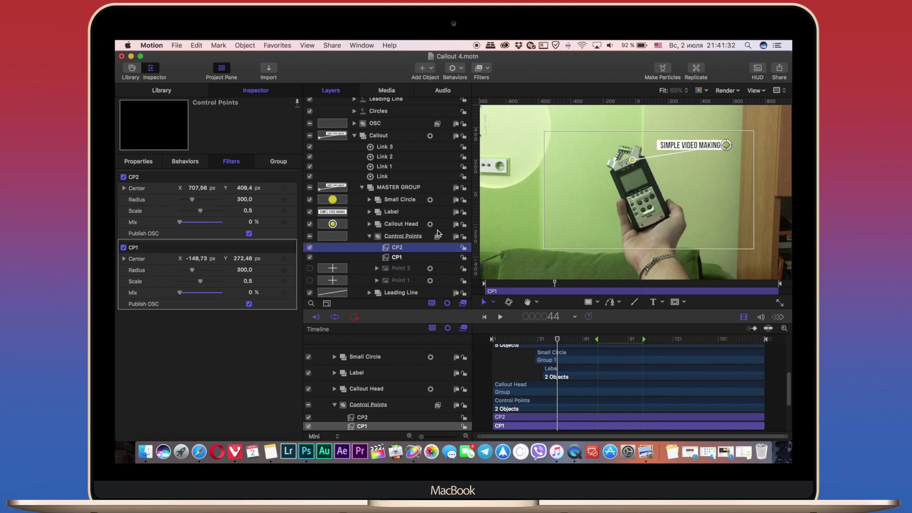
{"action": "left_click_drag", "start_coordinate": [723, 148], "coordinate": [719, 141]}
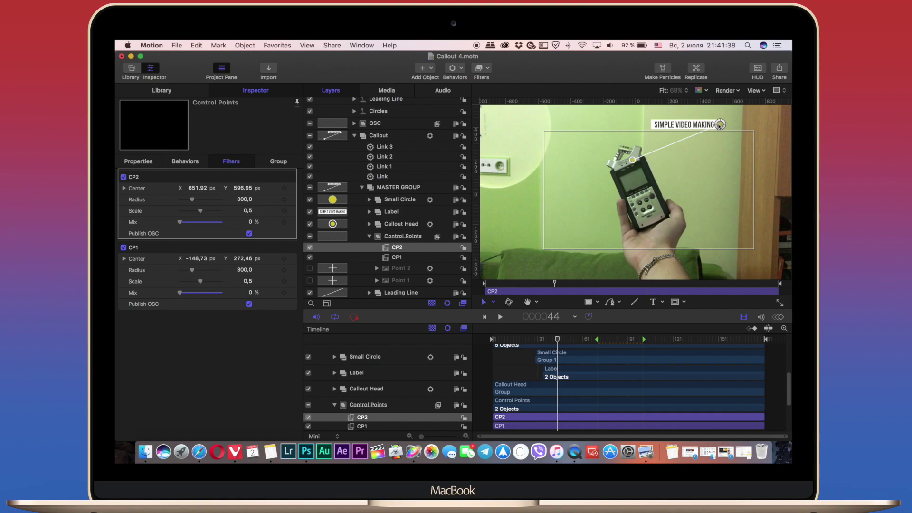
{"action": "mouse_move", "coordinate": [721, 125]}
{"action": "left_mouse_down"}
{"action": "mouse_move", "coordinate": [726, 207]}
{"action": "mouse_move", "coordinate": [566, 150]}
{"action": "mouse_move", "coordinate": [591, 144]}
{"action": "left_mouse_up"}
{"action": "scroll", "coordinate": [423, 167], "scroll_direction": "up", "scroll_amount": 3}
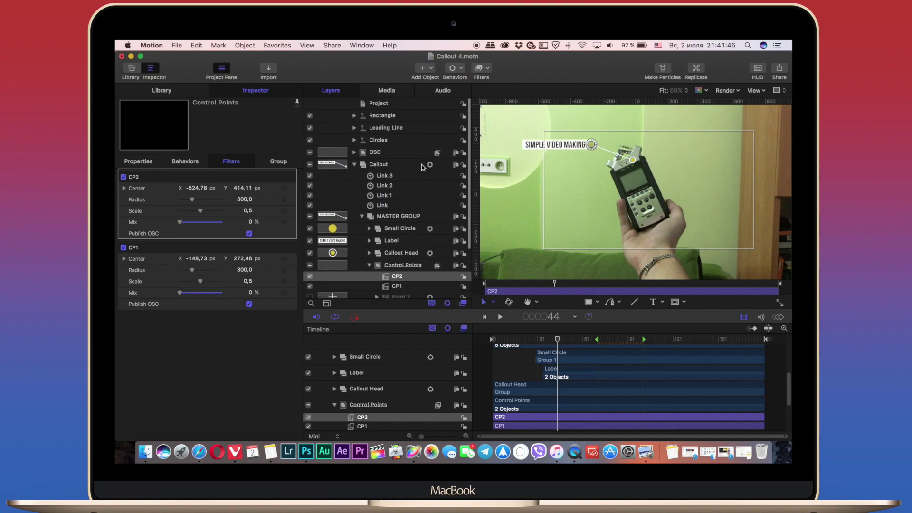
{"action": "scroll", "coordinate": [398, 235], "scroll_direction": "down", "scroll_amount": 1}
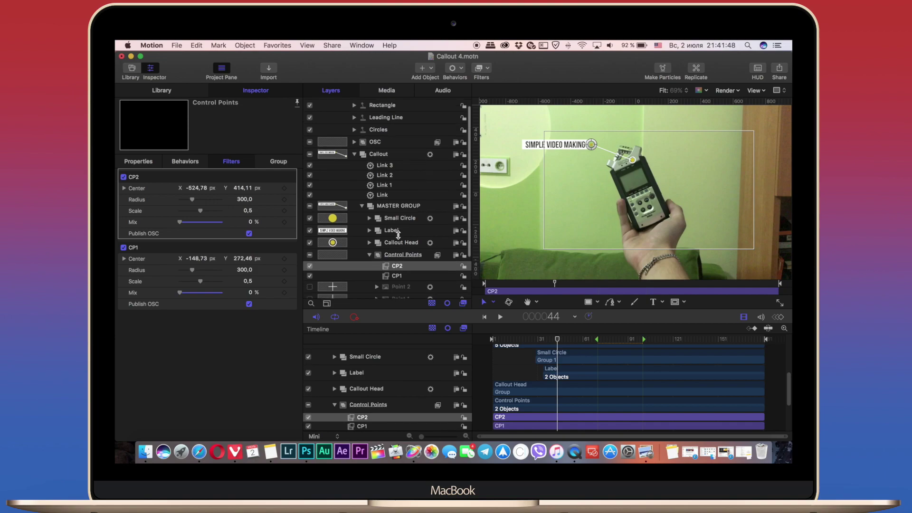
{"action": "scroll", "coordinate": [399, 252], "scroll_direction": "down", "scroll_amount": 2}
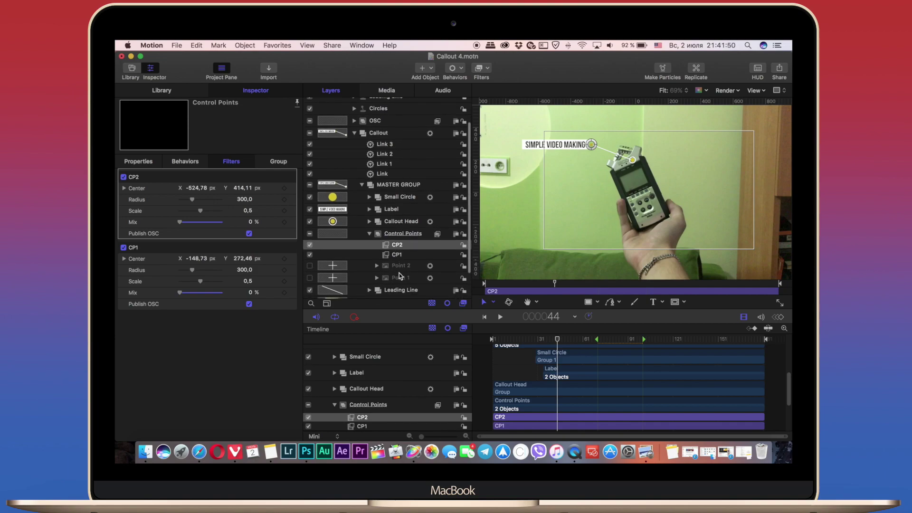
Apply Match Move to Point 1, using the clip's Analyze Motion track as source in Mimic mode.
{"action": "left_click", "coordinate": [398, 278]}
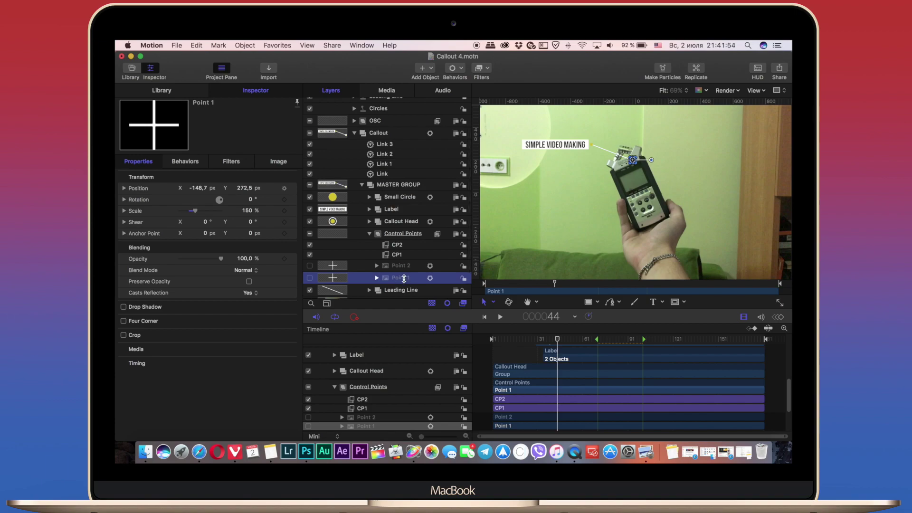
{"action": "left_click", "coordinate": [187, 96]}
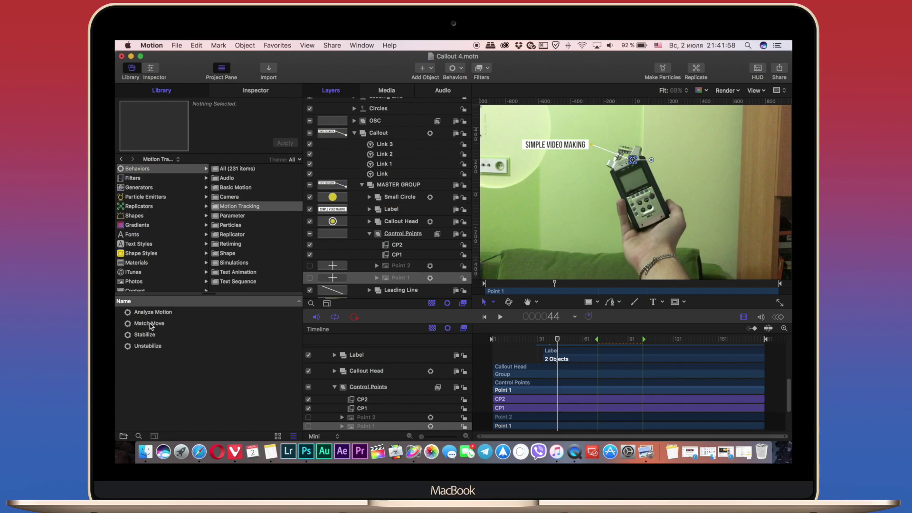
{"action": "left_click_drag", "start_coordinate": [150, 326], "coordinate": [348, 279]}
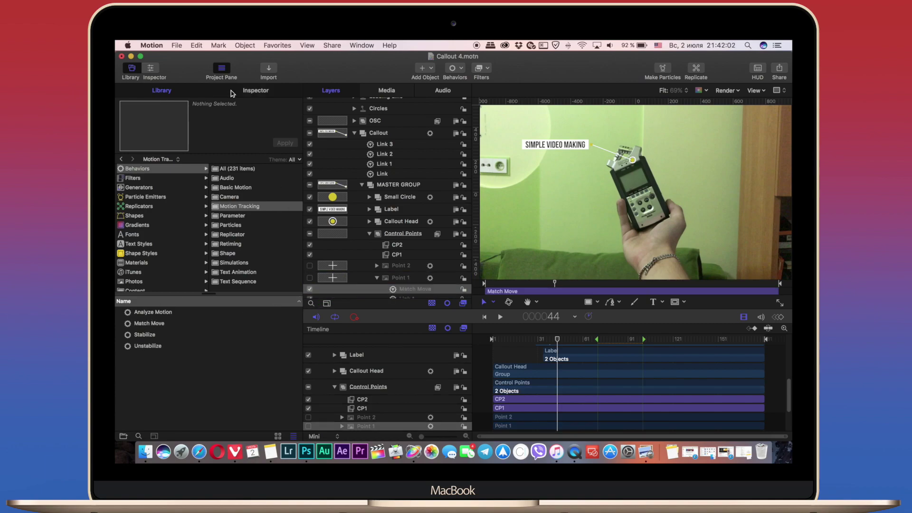
{"action": "left_click", "coordinate": [231, 92]}
{"action": "left_click", "coordinate": [272, 197]}
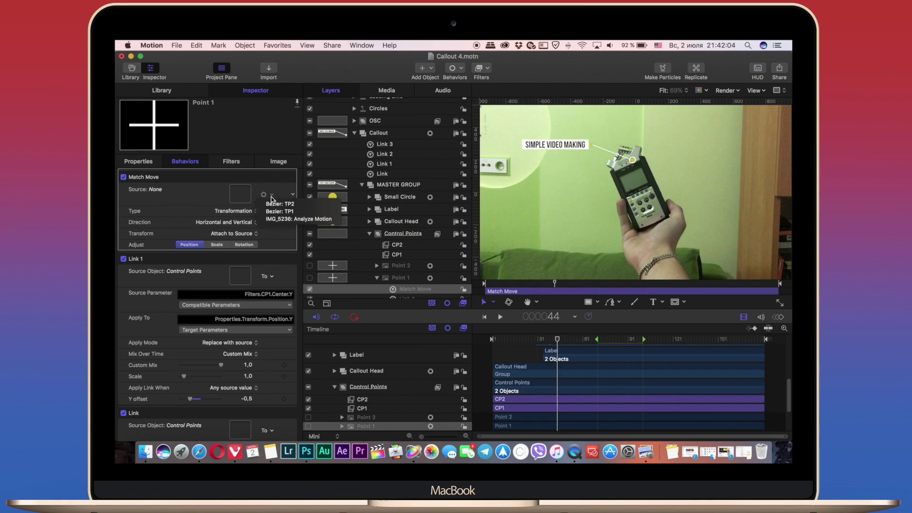
{"action": "left_click", "coordinate": [277, 219]}
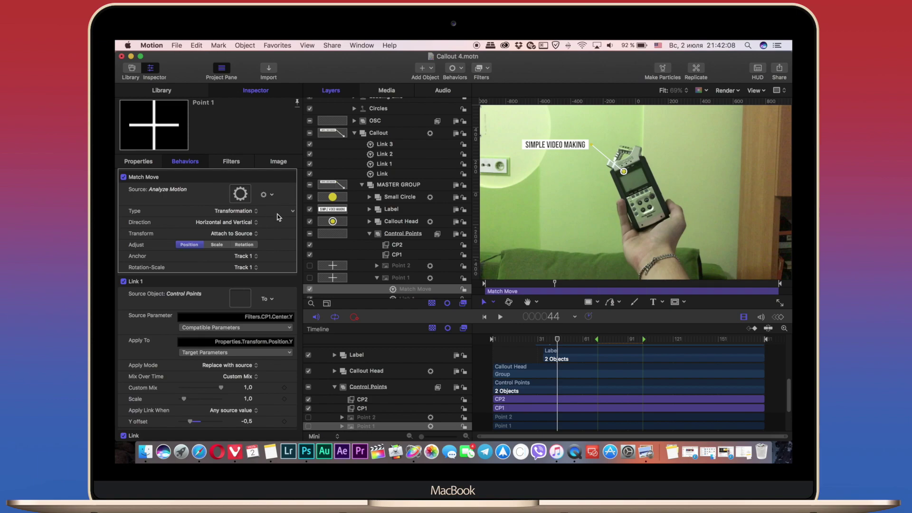
{"action": "left_click", "coordinate": [239, 234]}
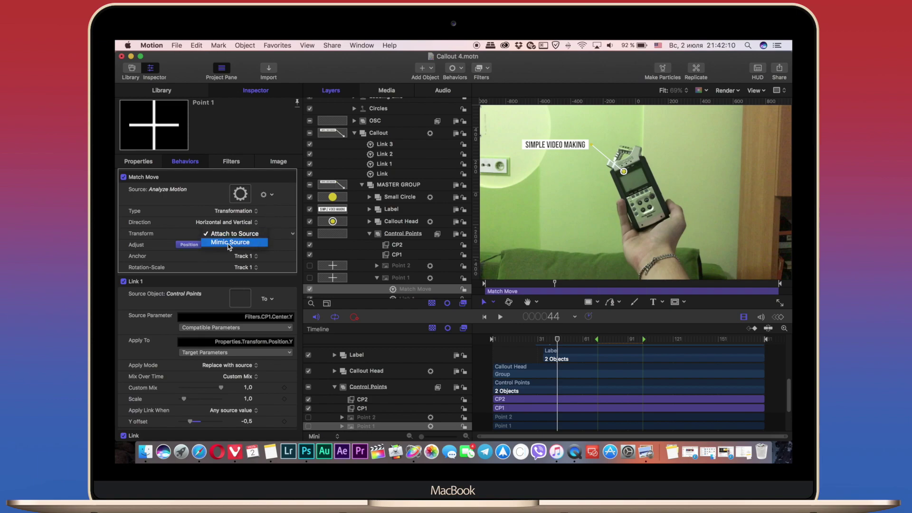
{"action": "left_click", "coordinate": [229, 242]}
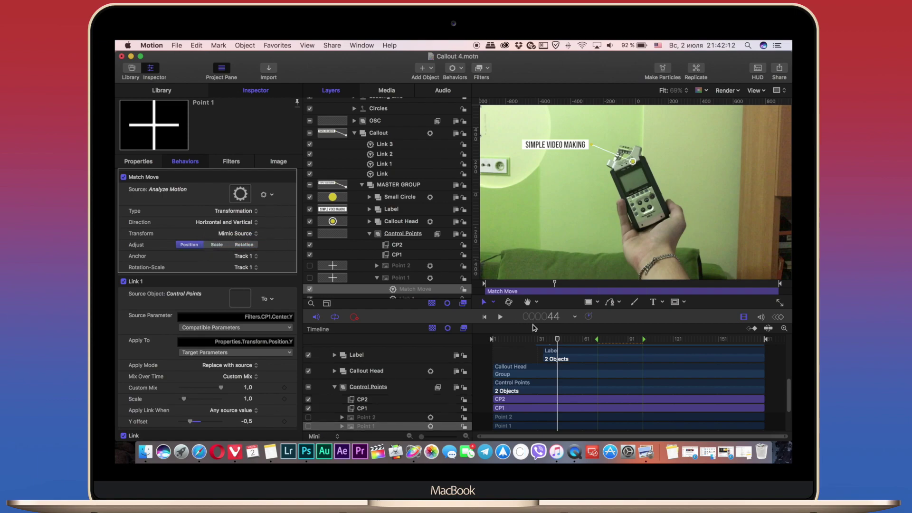
Preview the tracked callout, then move the playhead back to frame 85.
{"action": "key", "text": "space"}
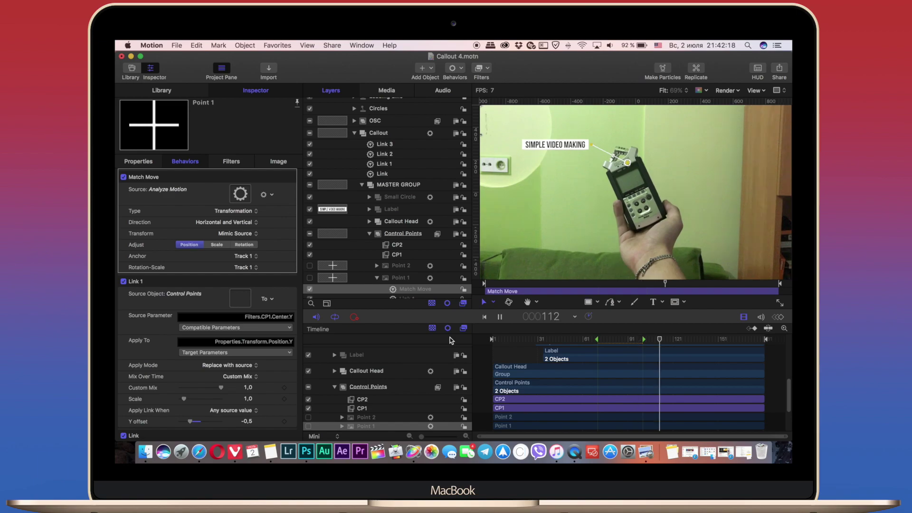
{"action": "key", "text": "space"}
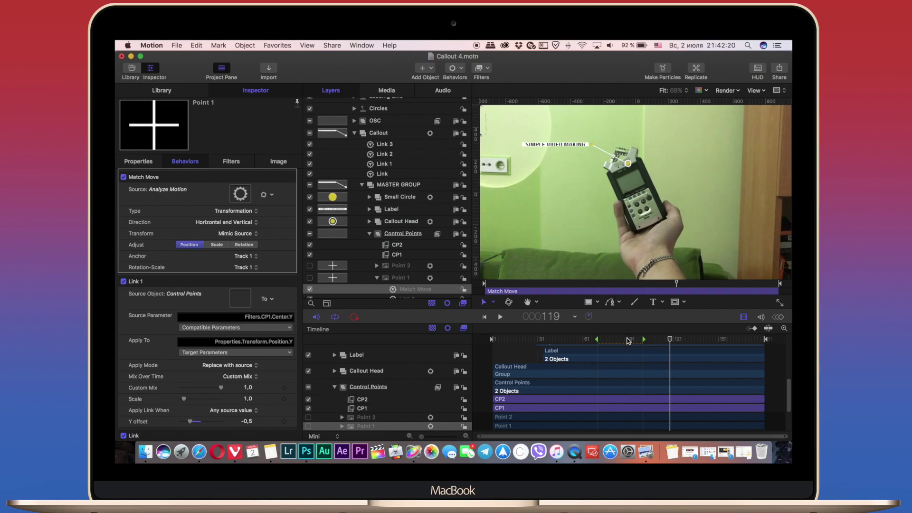
{"action": "left_click_drag", "start_coordinate": [628, 340], "coordinate": [620, 340]}
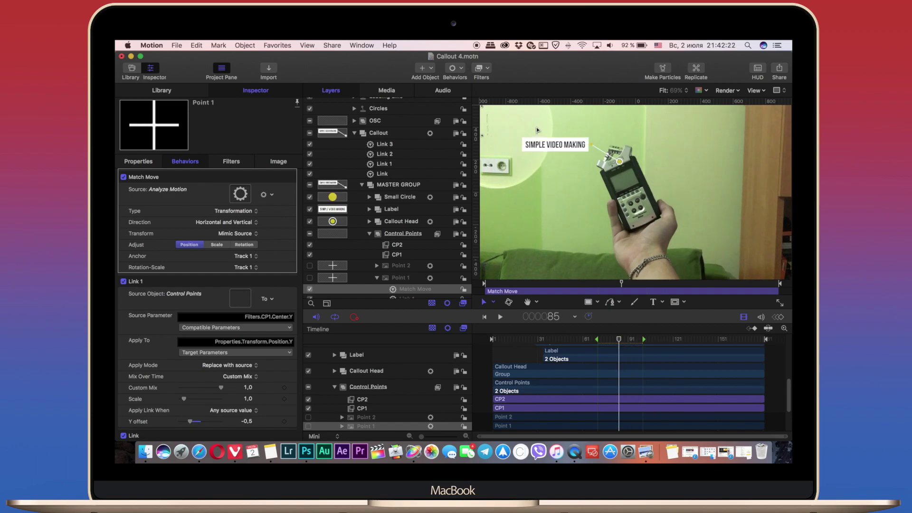
{"action": "scroll", "coordinate": [385, 203], "scroll_direction": "down", "scroll_amount": 2}
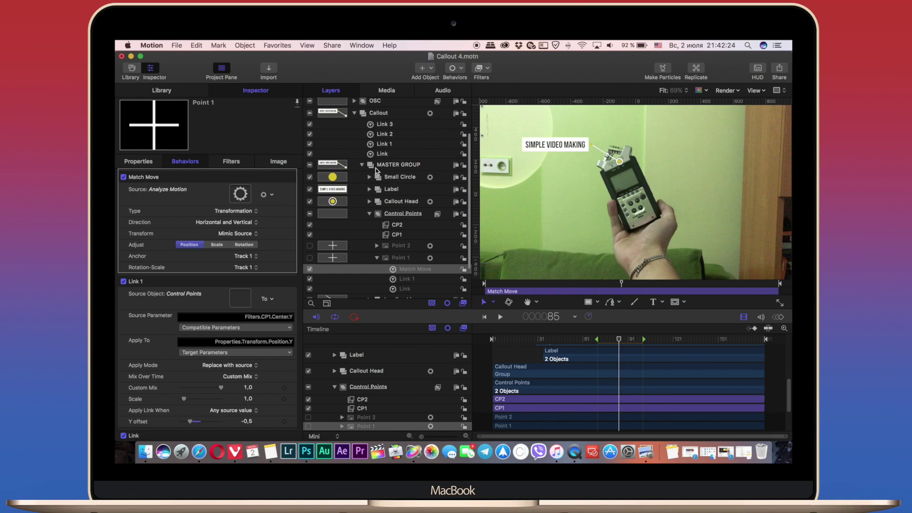
Select the Label > Text layer and replace SIMPLE VIDEO MAKING with ZOOM H4N in the Inspector's Text field.
{"action": "left_click", "coordinate": [369, 189]}
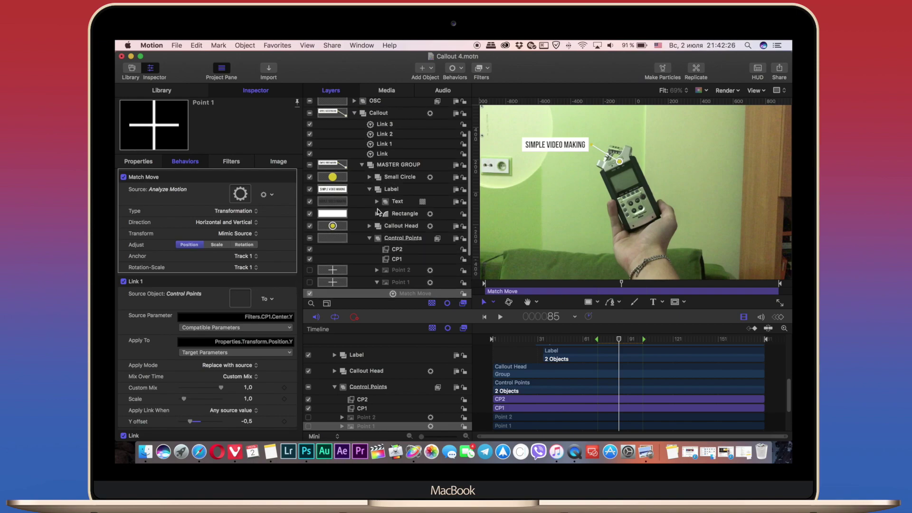
{"action": "left_click", "coordinate": [377, 201]}
{"action": "left_click", "coordinate": [410, 238]}
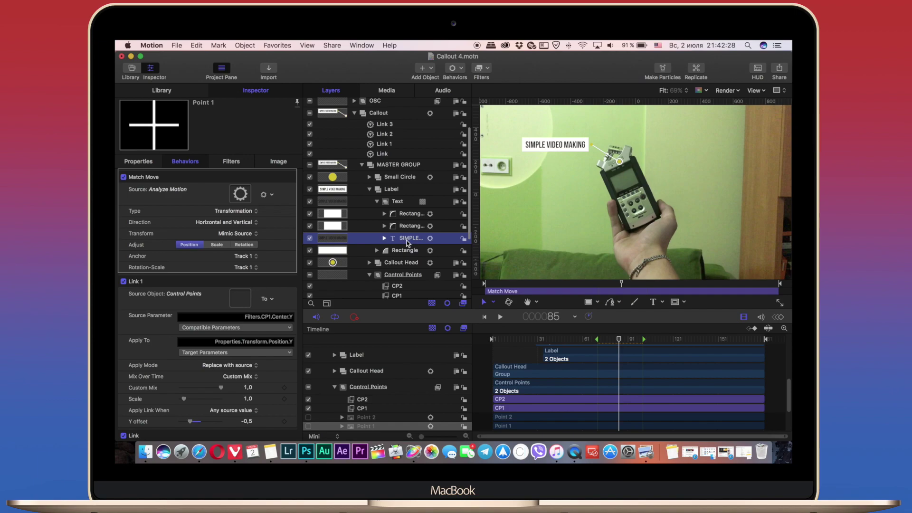
{"action": "left_click", "coordinate": [278, 161]}
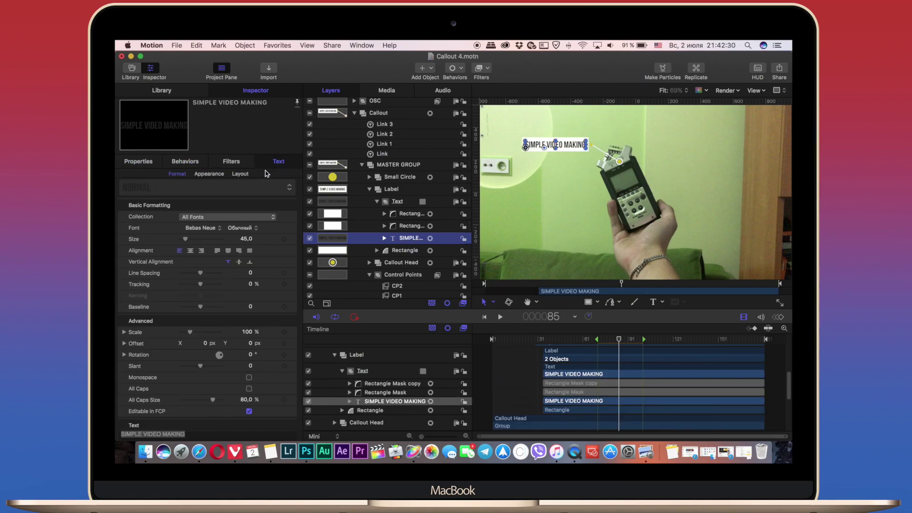
{"action": "scroll", "coordinate": [204, 332], "scroll_direction": "down", "scroll_amount": 3}
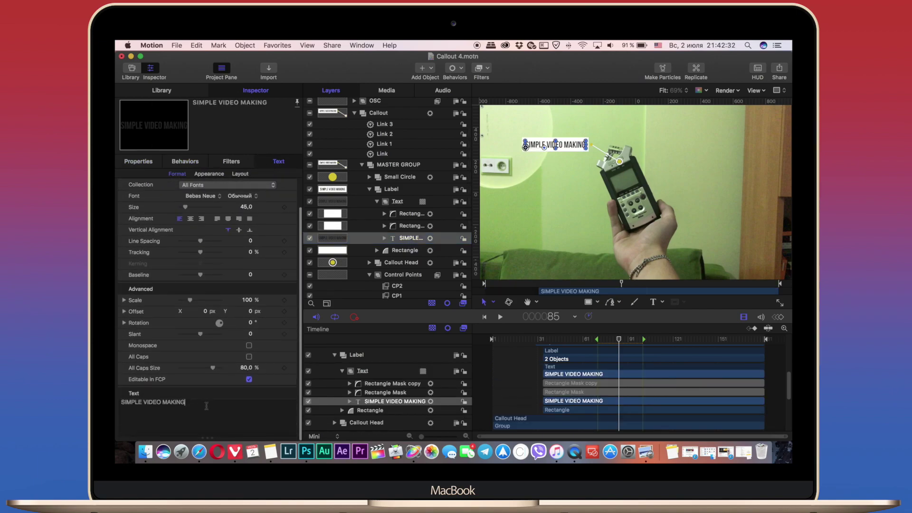
{"action": "left_click_drag", "start_coordinate": [204, 402], "coordinate": [116, 406]}
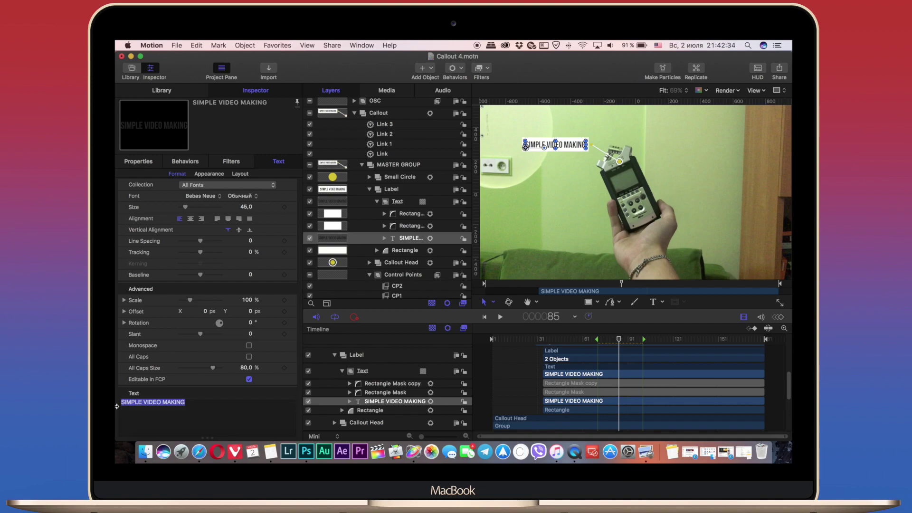
{"action": "type", "text": "zoZomOOM H"}
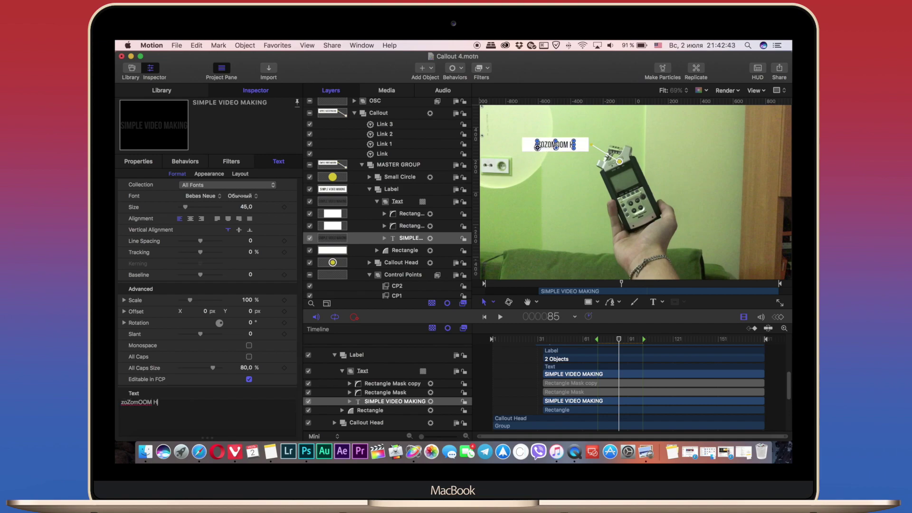
{"action": "key", "text": "super+a"}
{"action": "type", "text": "ZOOM H4N"}
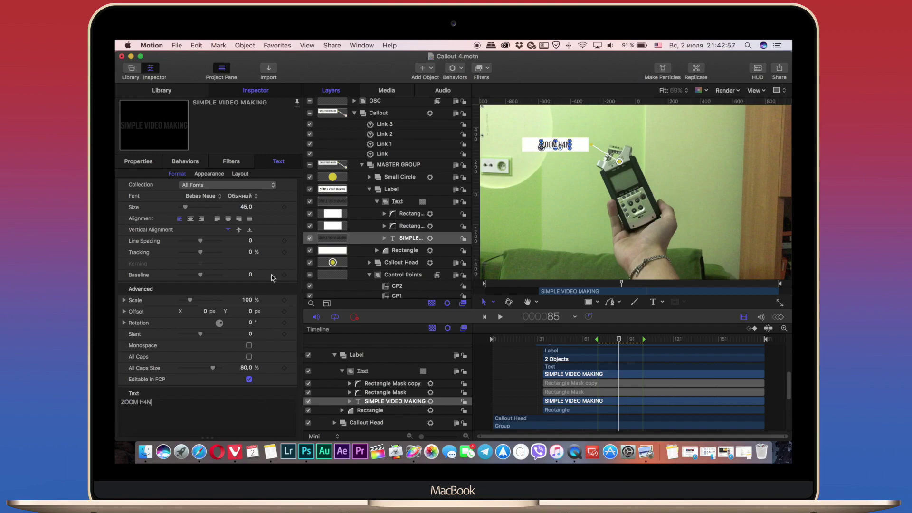
{"action": "scroll", "coordinate": [383, 157], "scroll_direction": "up", "scroll_amount": 3}
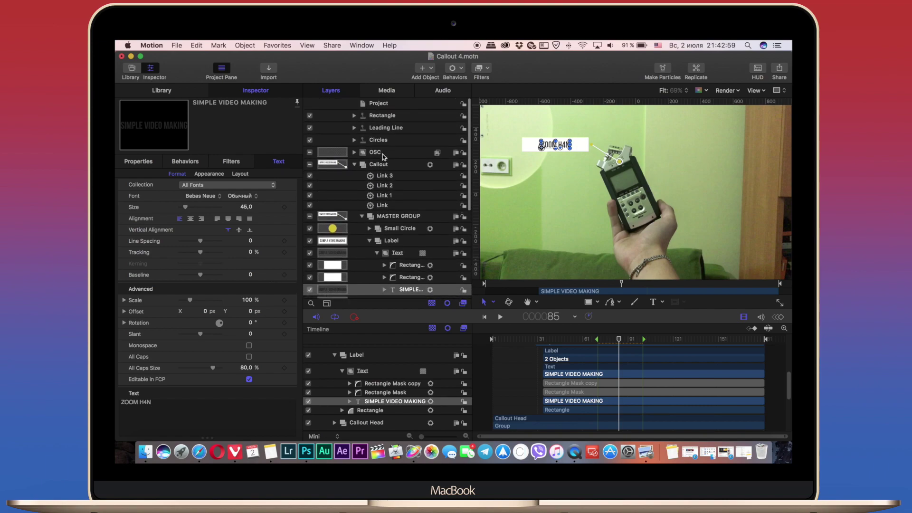
With the project selected, change the callout's Fill Circle colour from yellow to red.
{"action": "left_click", "coordinate": [395, 104]}
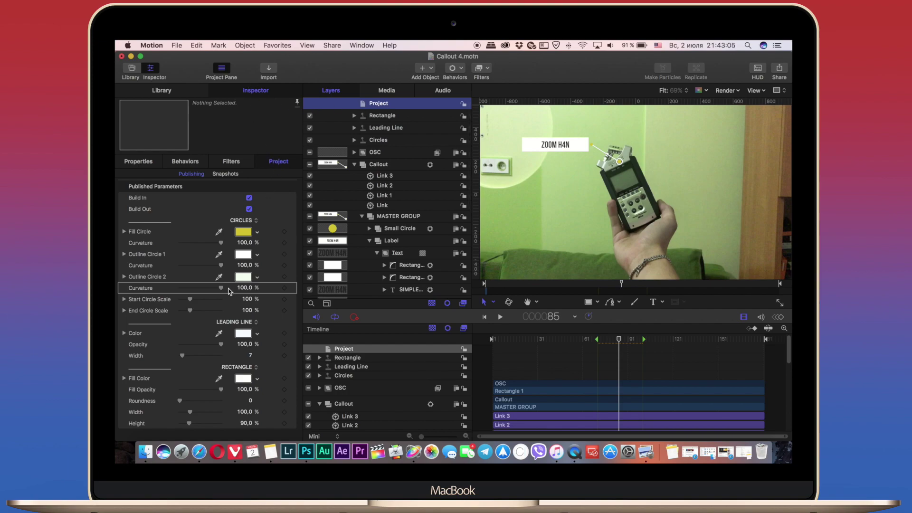
{"action": "scroll", "coordinate": [228, 292], "scroll_direction": "down", "scroll_amount": 2}
{"action": "scroll", "coordinate": [227, 289], "scroll_direction": "up", "scroll_amount": 2}
{"action": "left_click", "coordinate": [243, 232]}
{"action": "left_click_drag", "start_coordinate": [338, 237], "coordinate": [293, 238]}
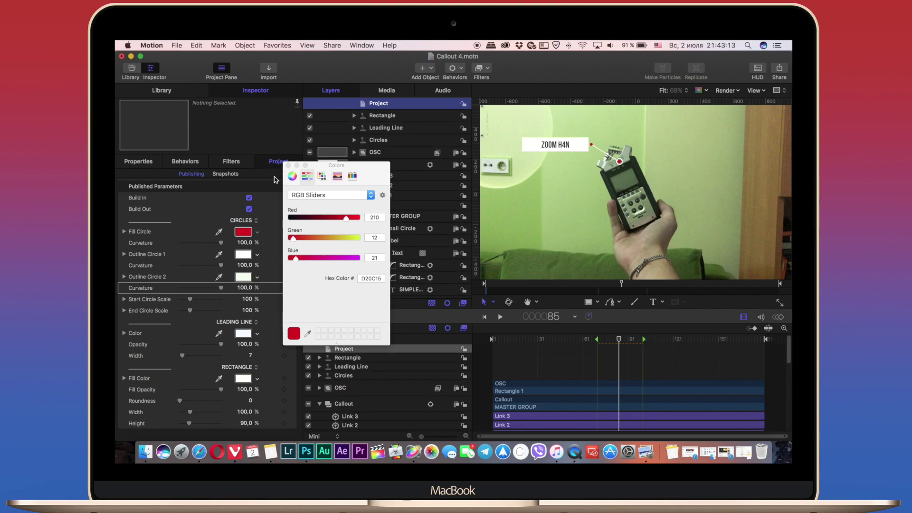
{"action": "left_click", "coordinate": [288, 166]}
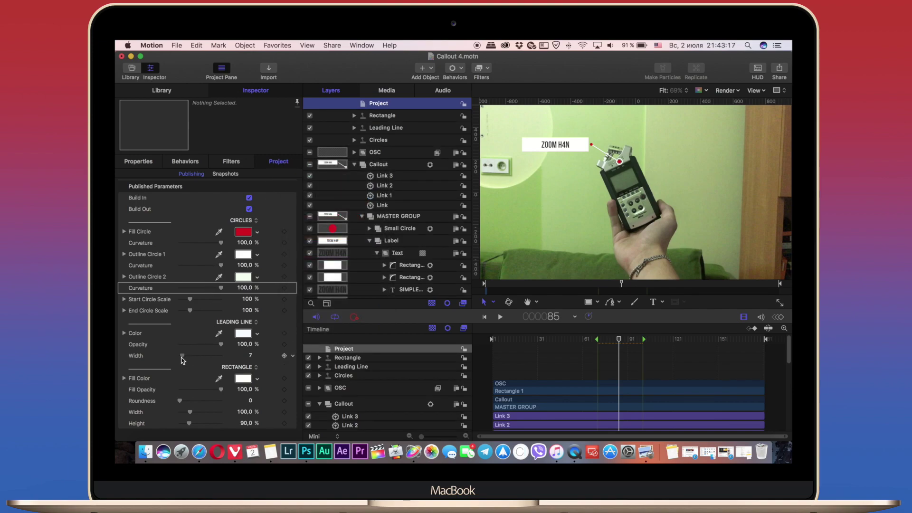
Set the Leading Line Width to 12 and preview the animation from the first frame.
{"action": "left_click_drag", "start_coordinate": [182, 356], "coordinate": [183, 356]}
{"action": "key", "text": "Home"}
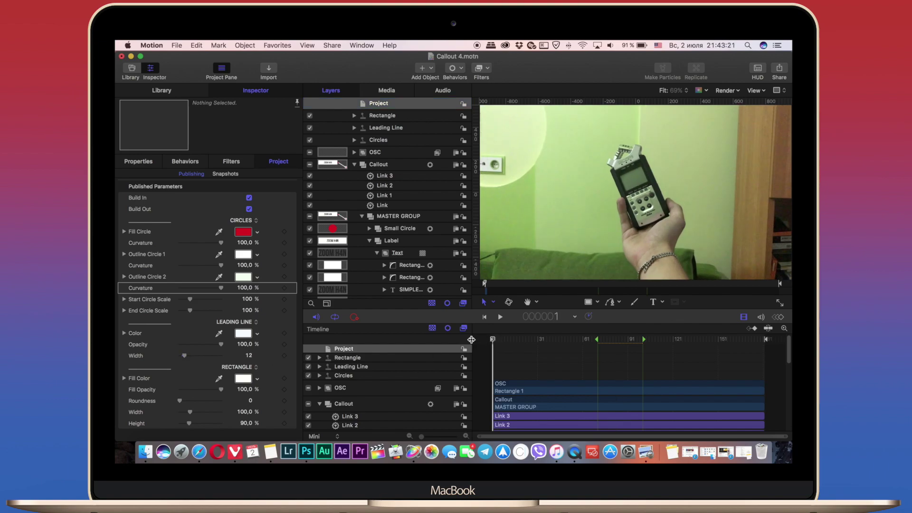
{"action": "key", "text": "space"}
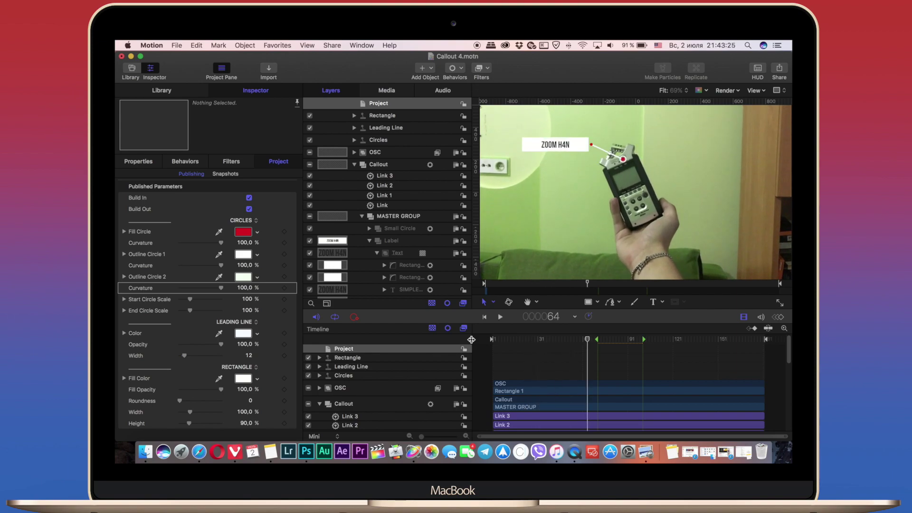
{"action": "key", "text": "space"}
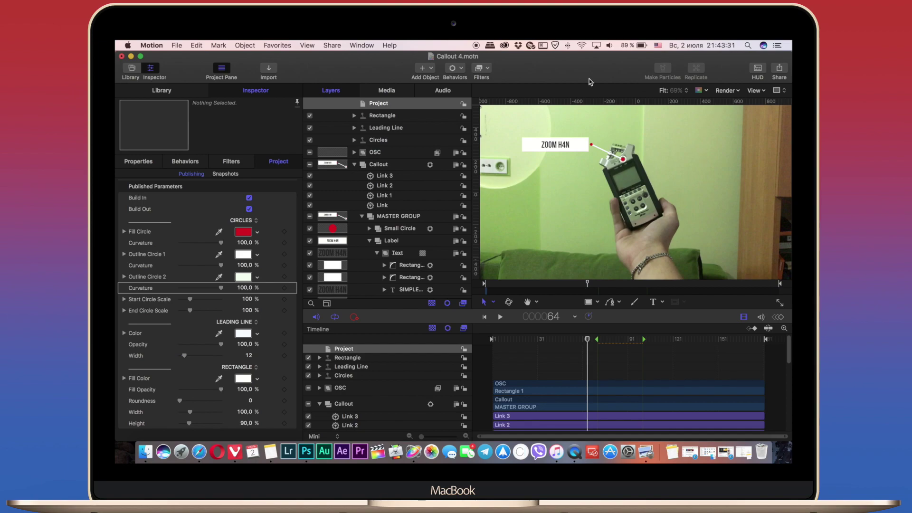
Start a movie export keeping Same as Source format and Color + Alpha output.
{"action": "left_click", "coordinate": [782, 68]}
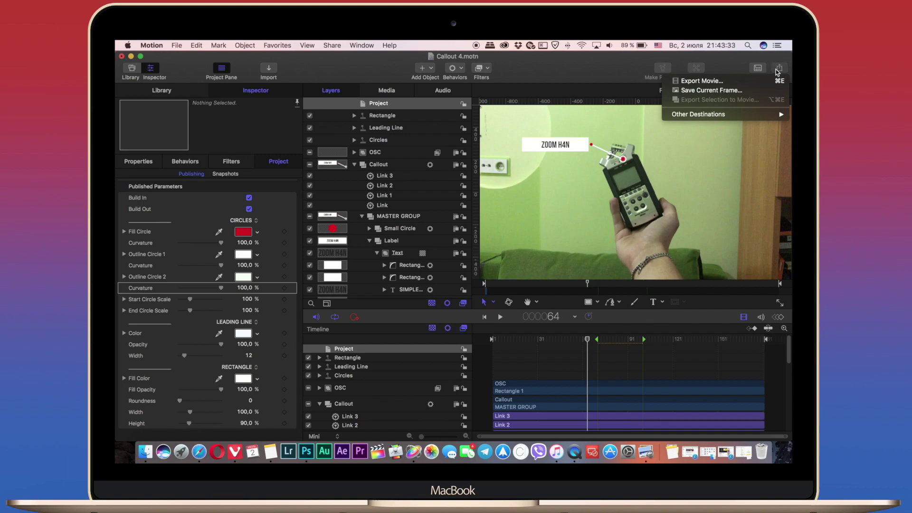
{"action": "left_click", "coordinate": [709, 85]}
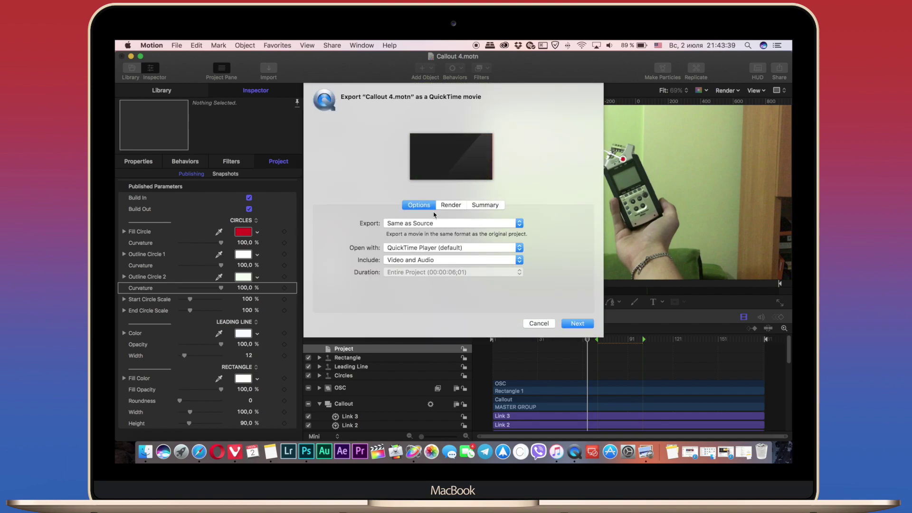
{"action": "left_click", "coordinate": [429, 226]}
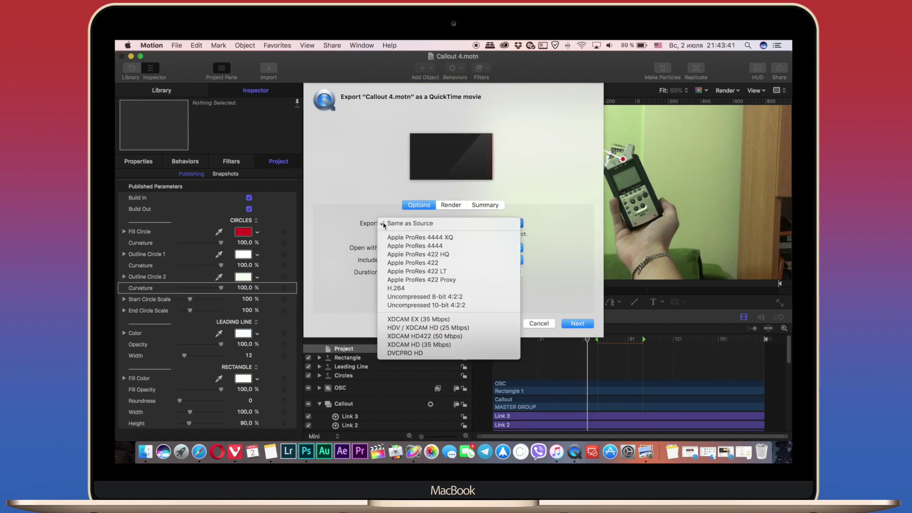
{"action": "left_click", "coordinate": [402, 224]}
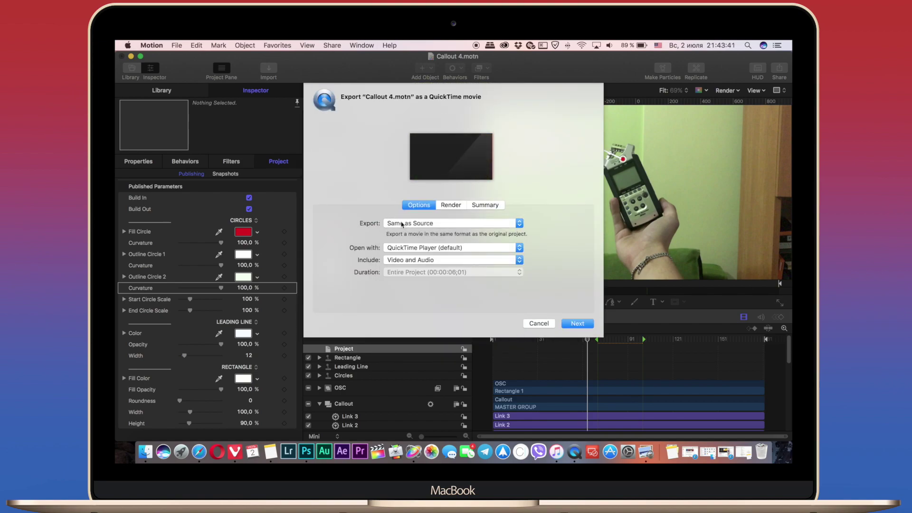
{"action": "left_click", "coordinate": [452, 205]}
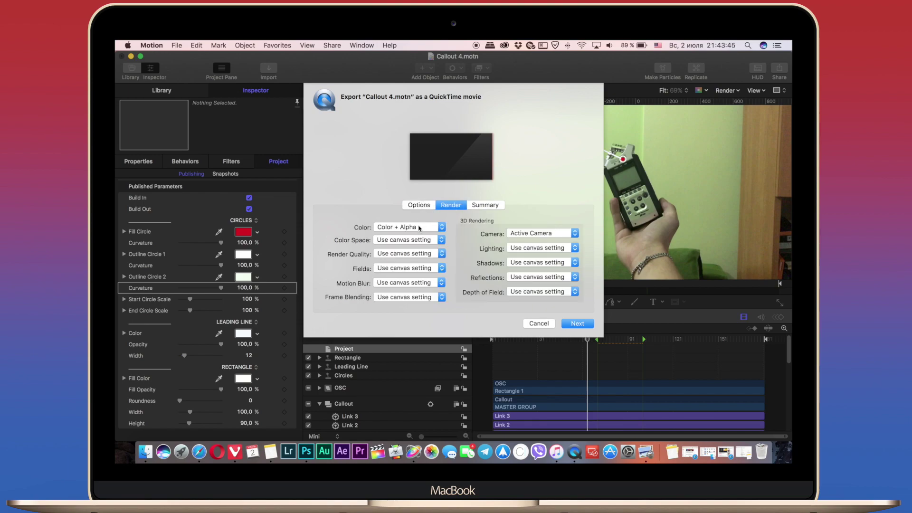
{"action": "left_click", "coordinate": [420, 228]}
{"action": "left_click", "coordinate": [419, 227]}
{"action": "left_click", "coordinate": [434, 202]}
Save the export as Callout 4 on the Desktop and begin rendering.
{"action": "left_click", "coordinate": [576, 324]}
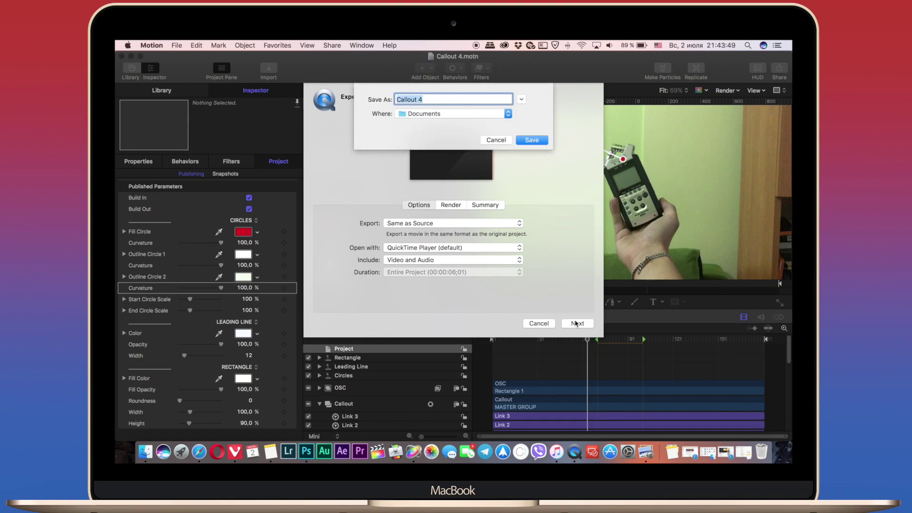
{"action": "left_click", "coordinate": [521, 99]}
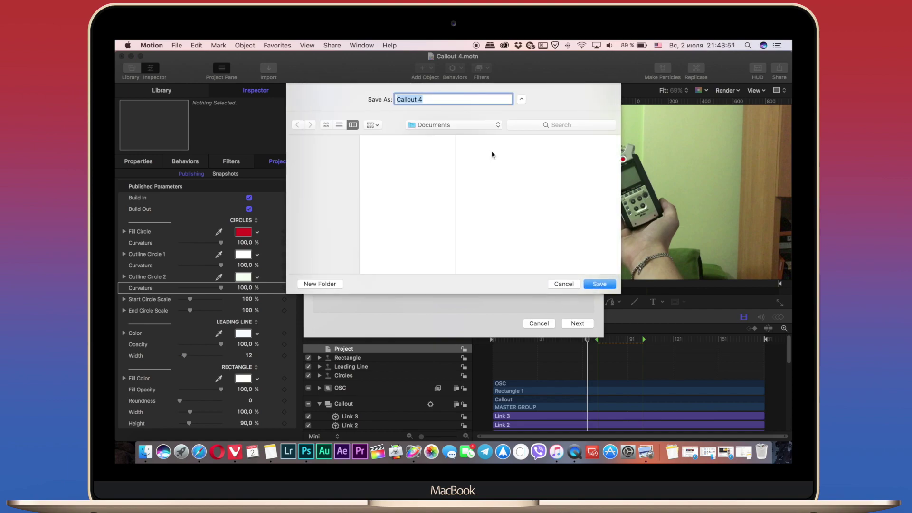
{"action": "left_click", "coordinate": [304, 202]}
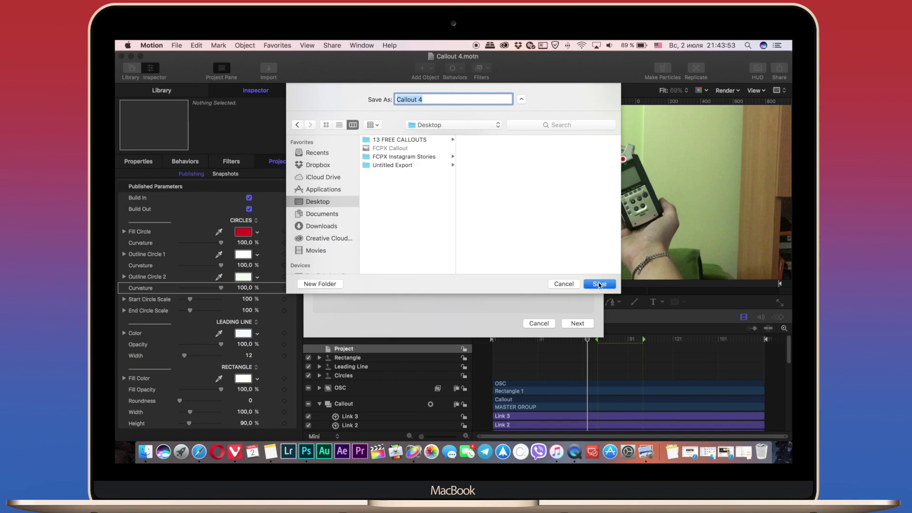
{"action": "left_click", "coordinate": [600, 283]}
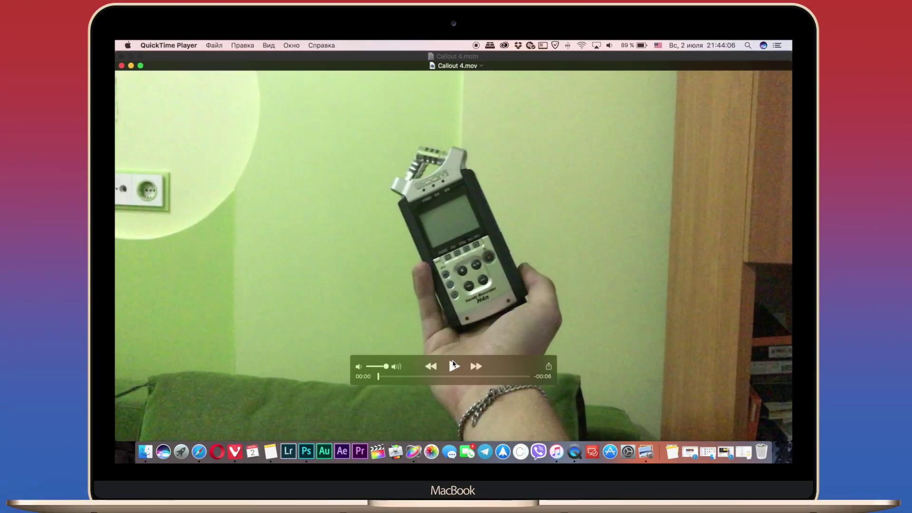
Play Callout 4.mov in QuickTime Player, then close its window.
{"action": "left_click", "coordinate": [453, 364]}
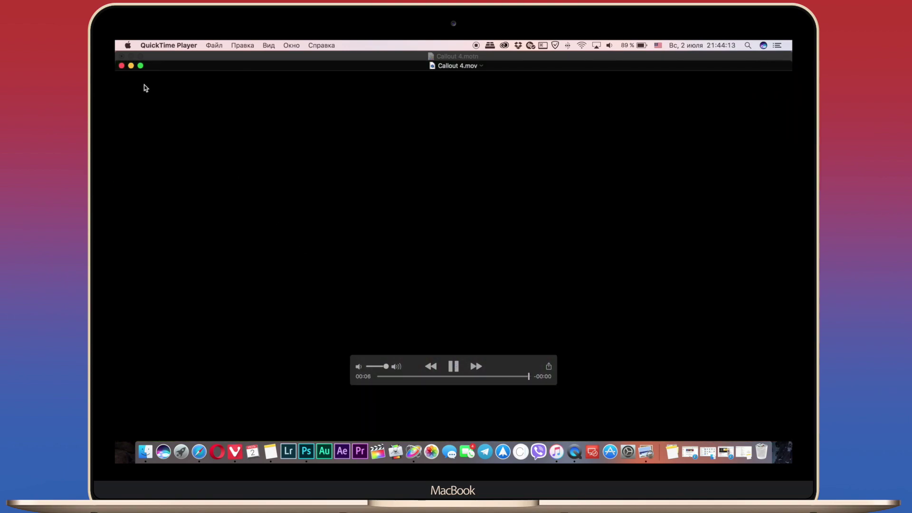
{"action": "left_click", "coordinate": [122, 66]}
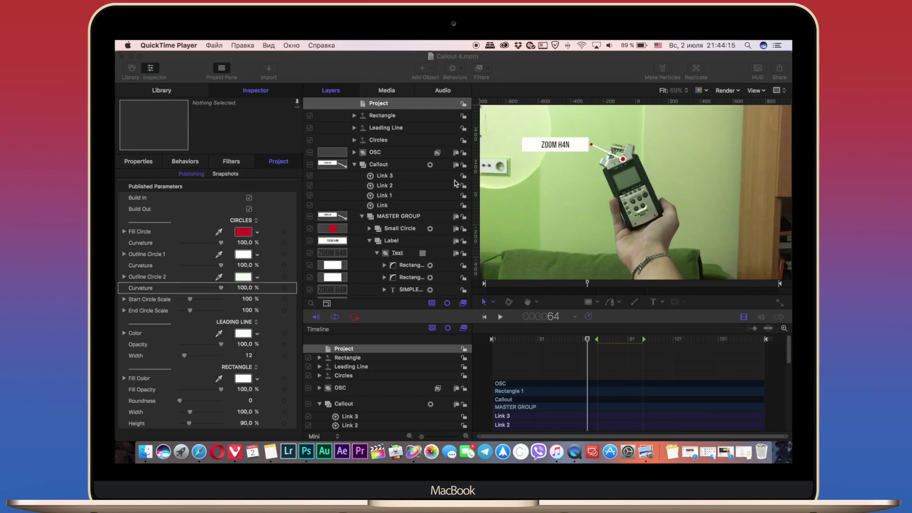